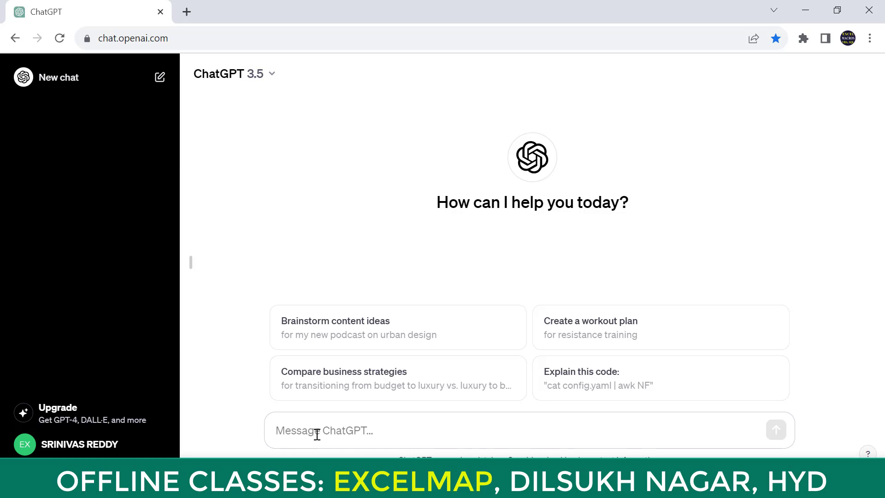
# Inspect the salaries in D7 to D9 and the empty Sum cell D10 in Excel
pyautogui.click(303, 431)
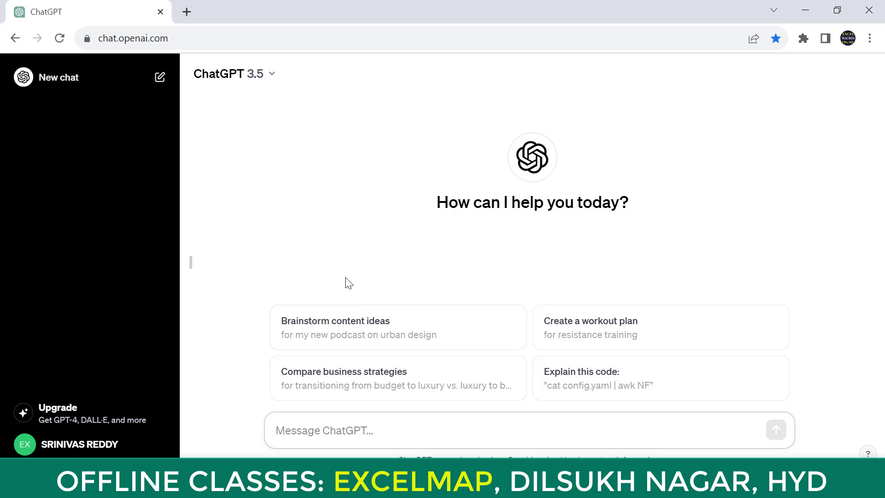
pyautogui.hotkey('alt', 'Tab')
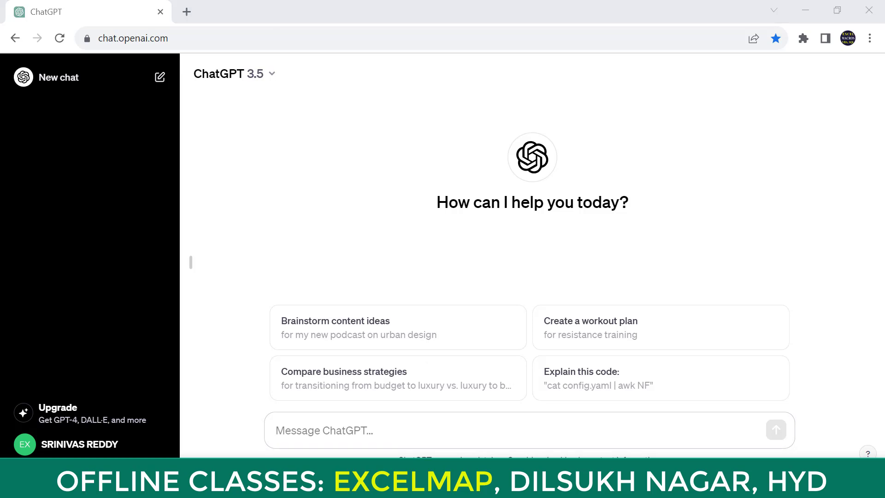
pyautogui.click(574, 293)
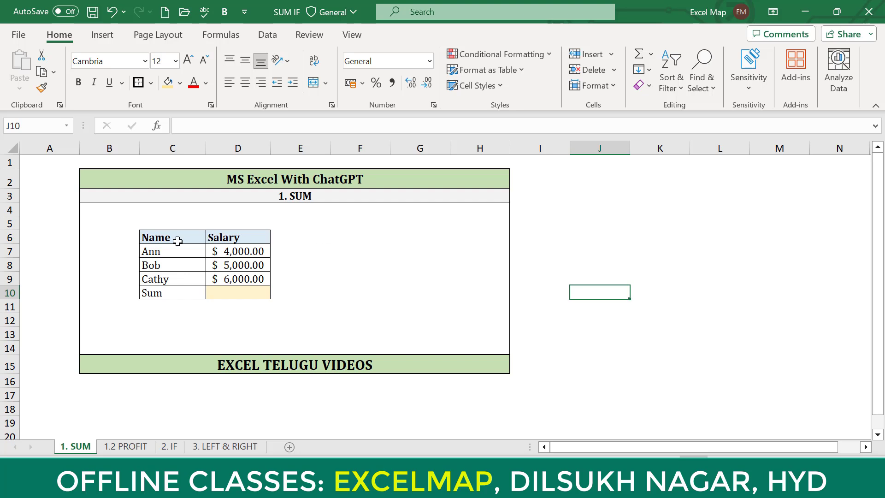
pyautogui.click(236, 291)
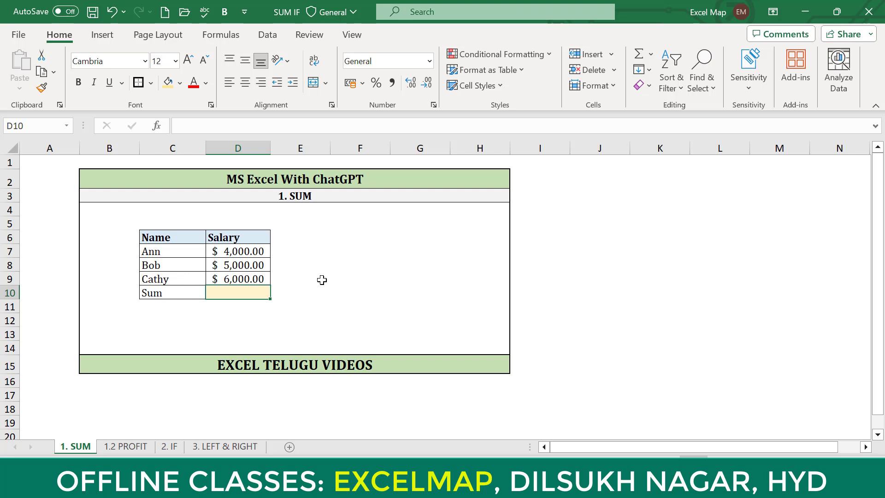
pyautogui.click(257, 252)
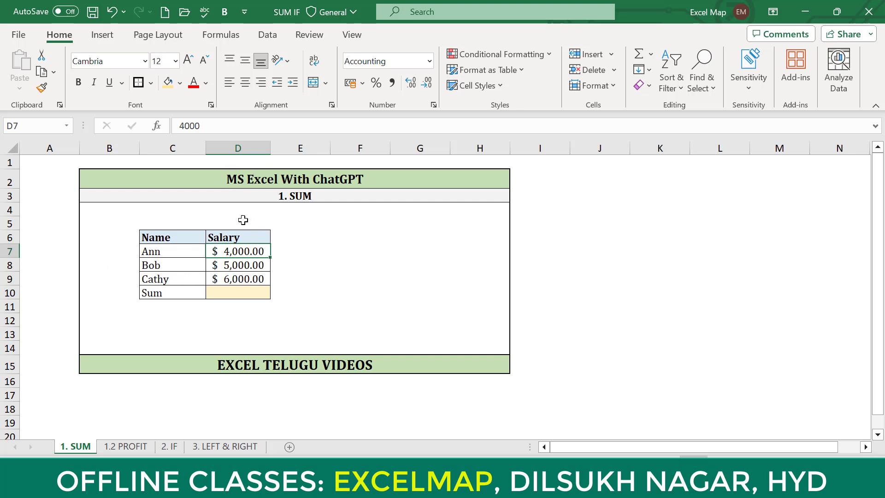
pyautogui.click(241, 281)
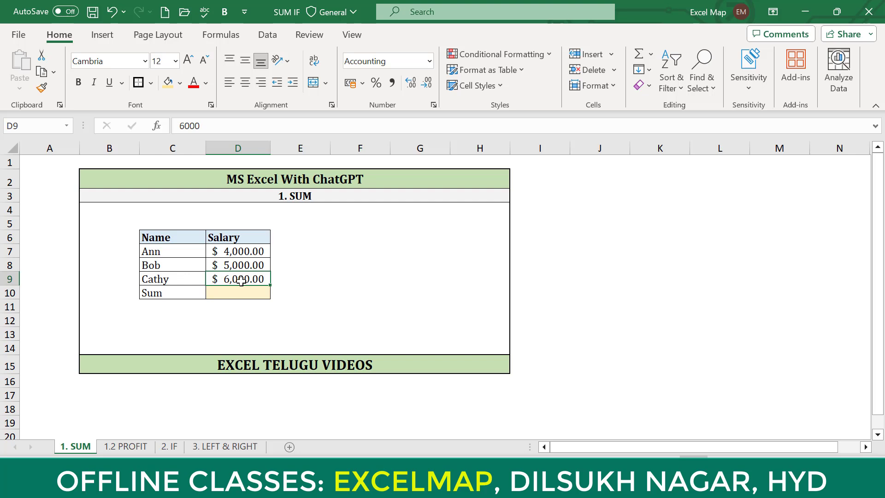
pyautogui.click(241, 251)
pyautogui.moveTo(241, 251); pyautogui.dragTo(242, 278)
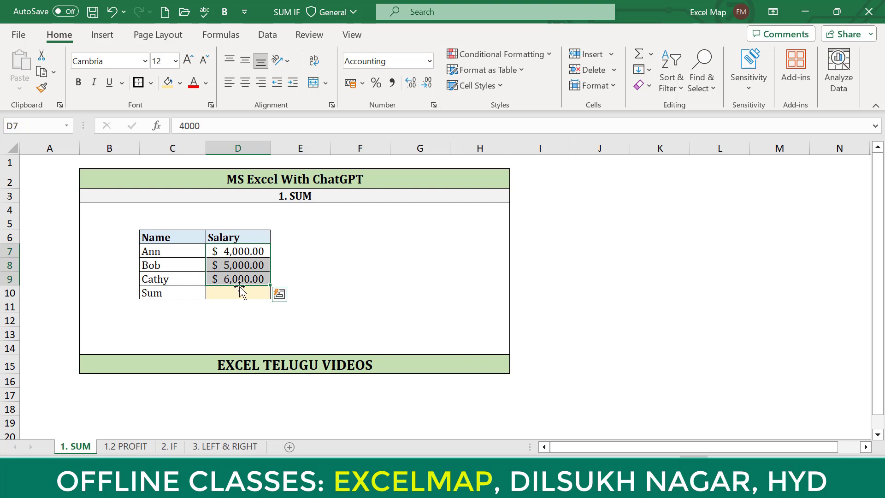
pyautogui.click(237, 297)
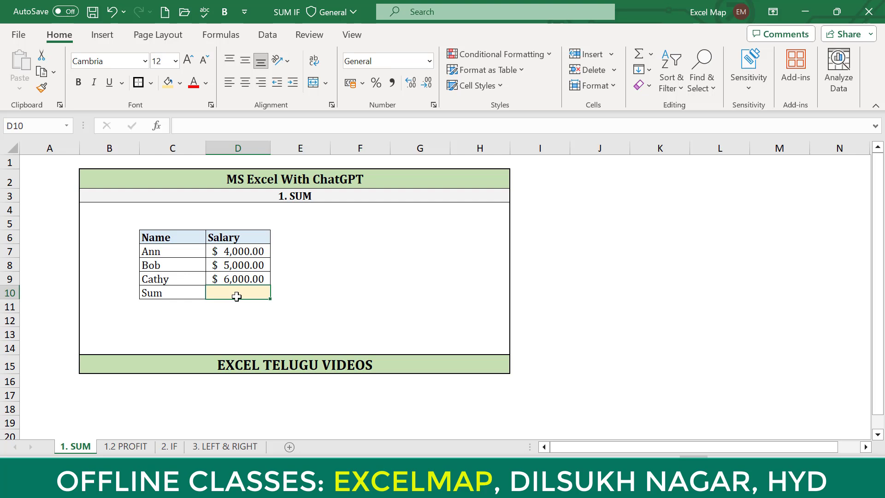
# Ask ChatGPT: 'Write a MS Excel function that adds cells D7 to D9.'
pyautogui.hotkey('alt', 'Tab')
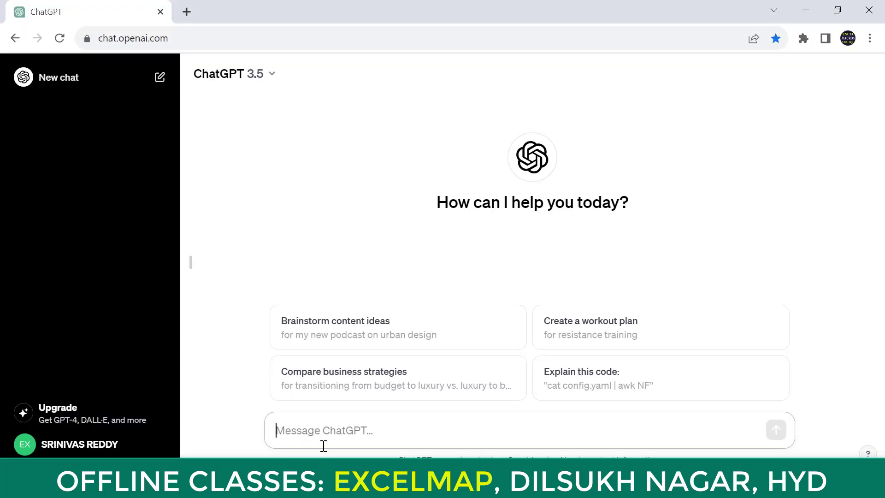
pyautogui.write('Write a ')
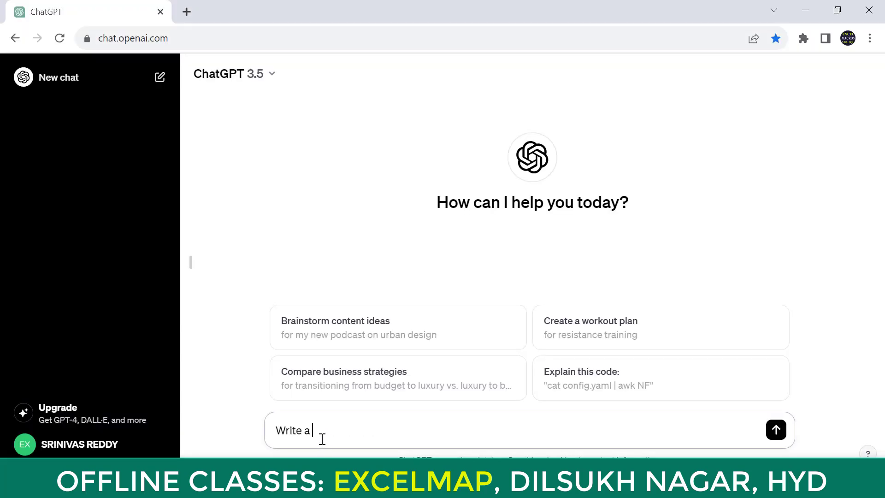
pyautogui.write('MS Excel function that adds ce')
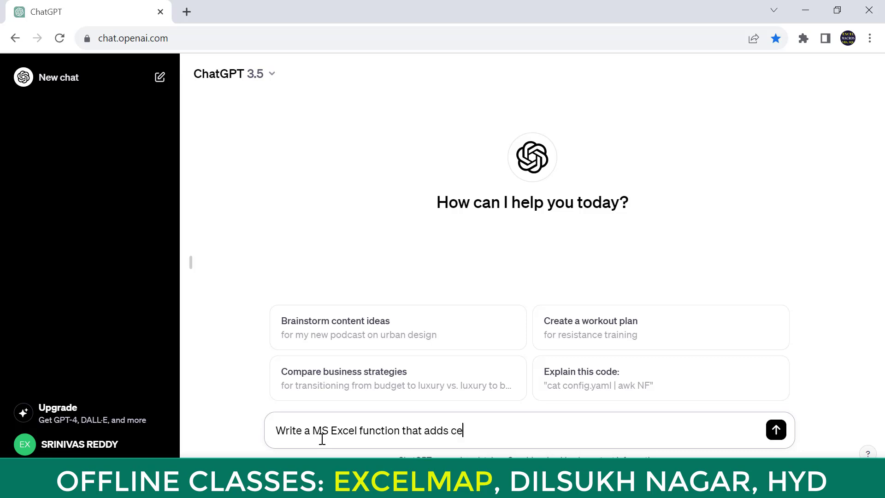
pyautogui.write('lls D7 to D9.')
pyautogui.press('Return')
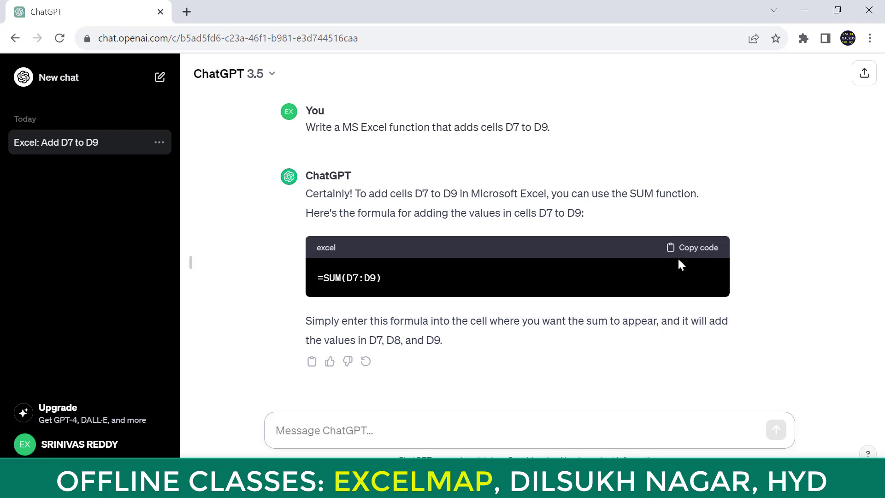
# Paste =SUM(D7:D9) into D10 for a $15,000.00 total, then open the 1.2 PROFIT sheet at E7
pyautogui.click(695, 255)
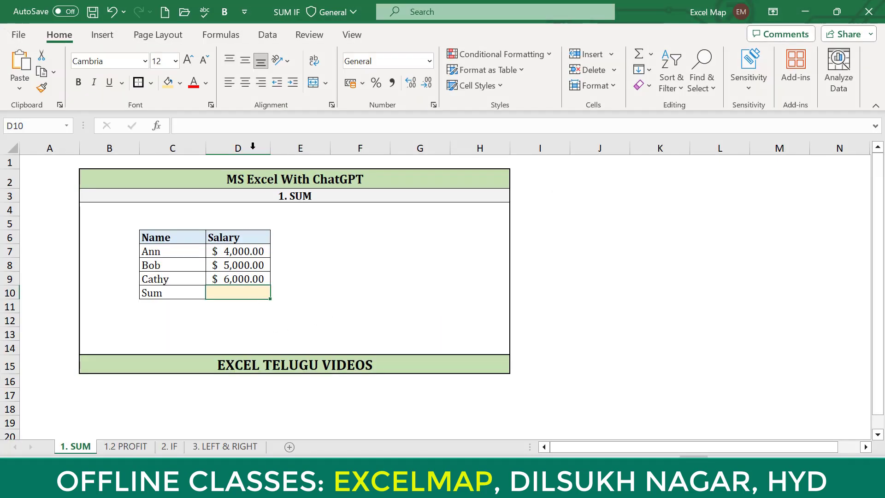
pyautogui.click(241, 129)
pyautogui.hotkey('ctrl', 'v')
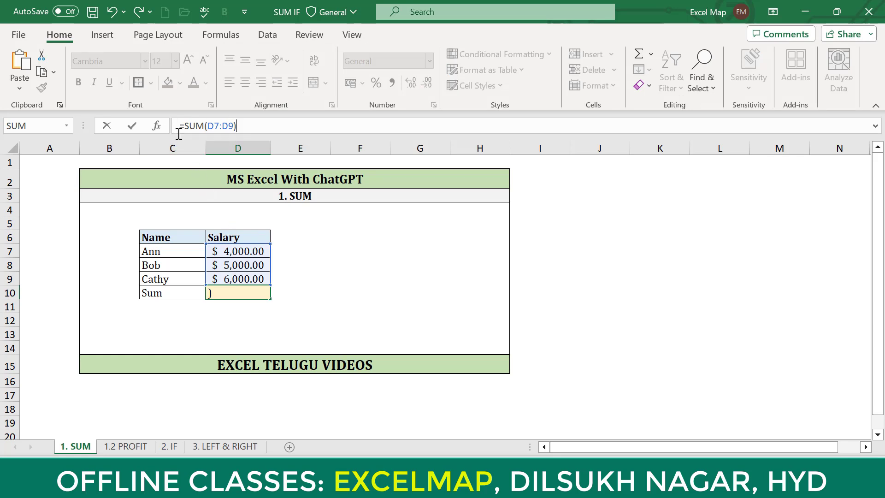
pyautogui.click(247, 122)
pyautogui.press('Return')
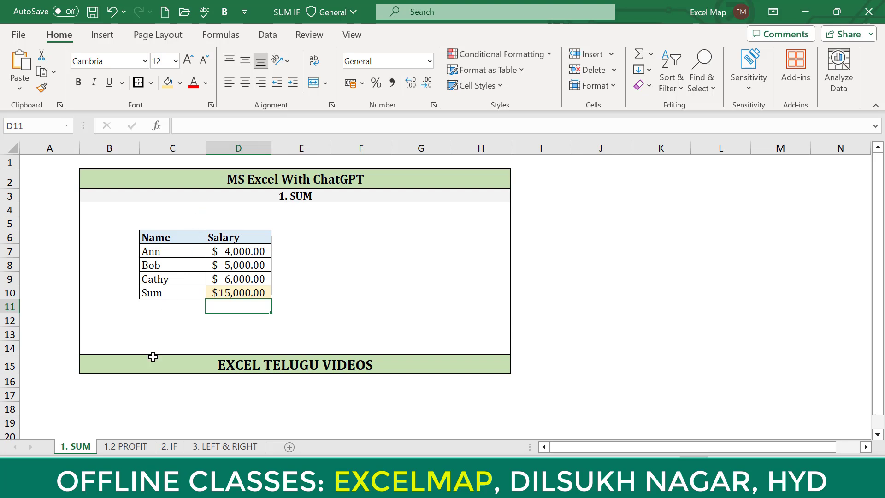
pyautogui.click(128, 447)
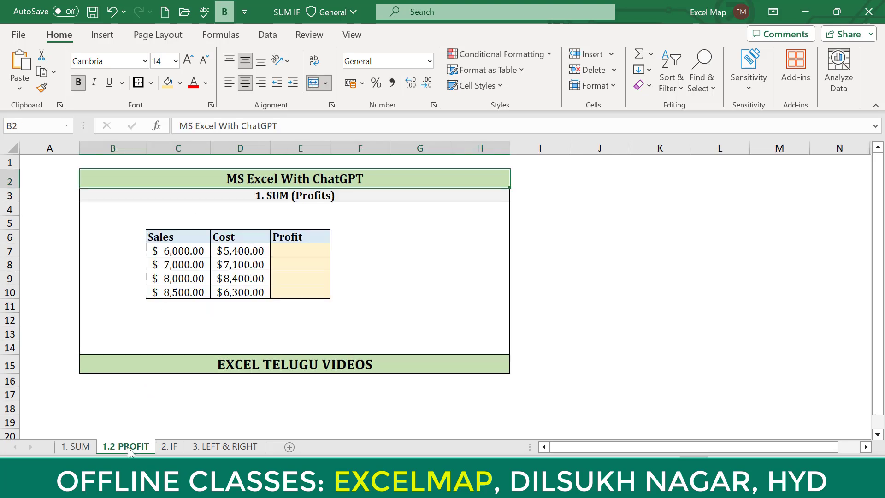
pyautogui.click(291, 250)
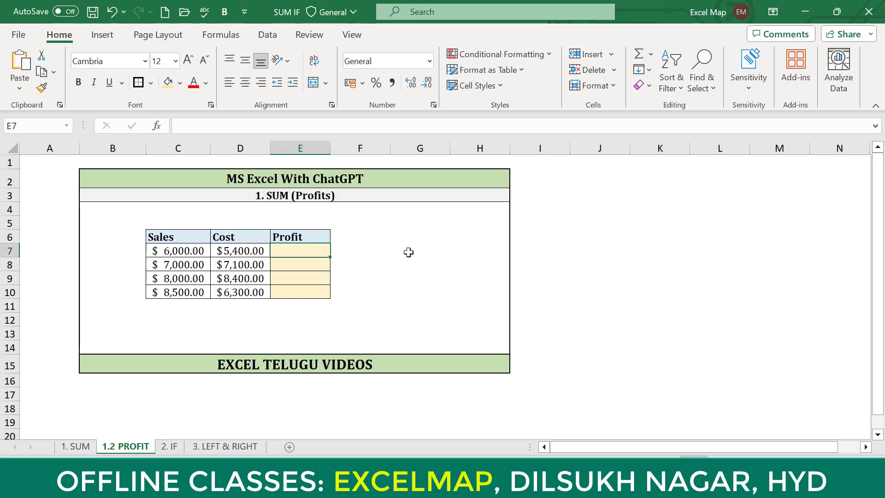
# Ask ChatGPT for a formula subtracting D7 from C7 and copy its answer =C7 - D7
pyautogui.hotkey('alt', 'Tab')
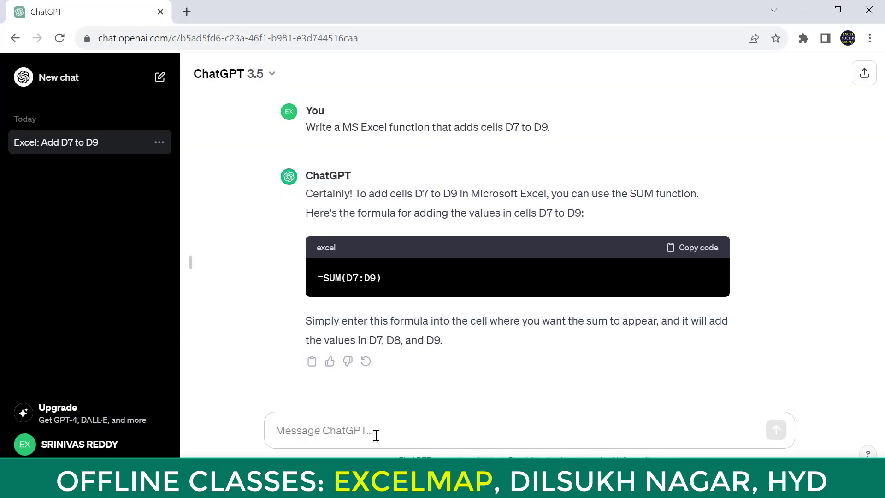
pyautogui.click(382, 431)
pyautogui.write('Wrtie a ')
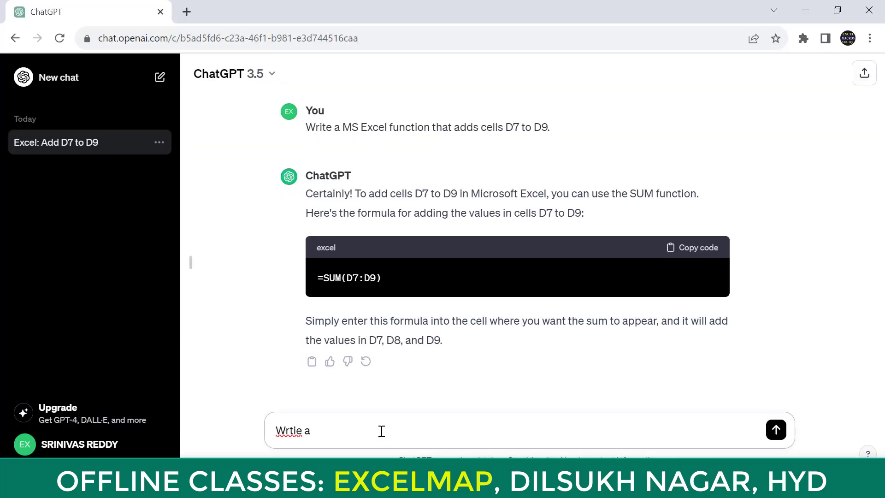
pyautogui.write('MS Excel function that sub')
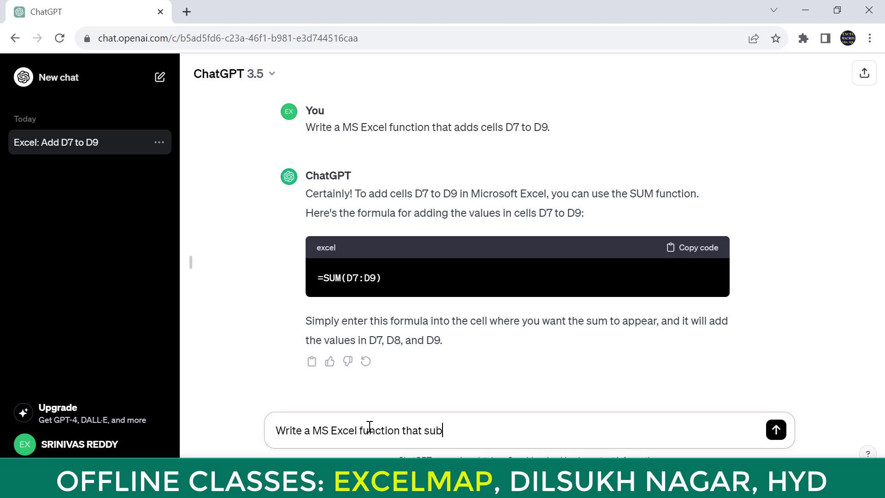
pyautogui.write('tracts')
pyautogui.hotkey('alt', 'Tab')
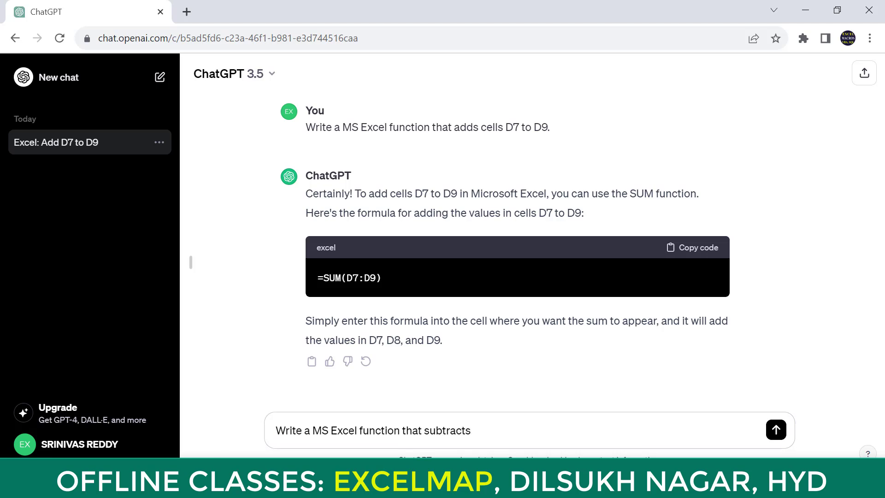
pyautogui.click(179, 251)
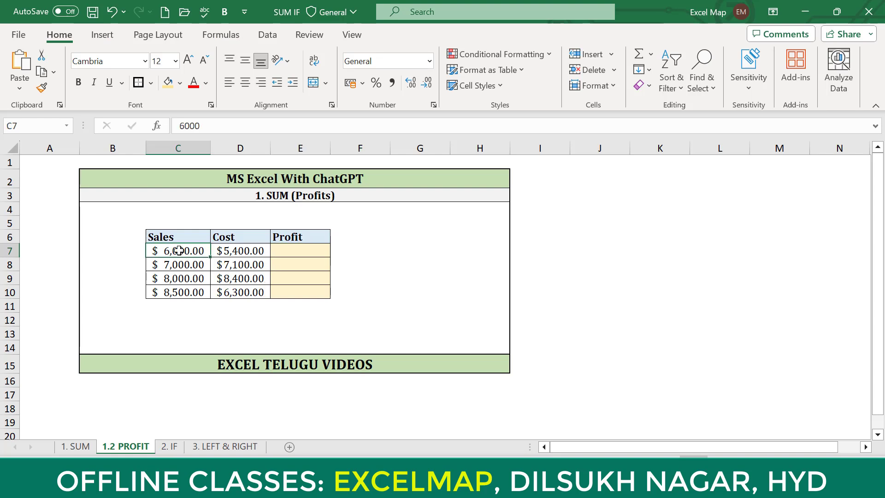
pyautogui.click(226, 254)
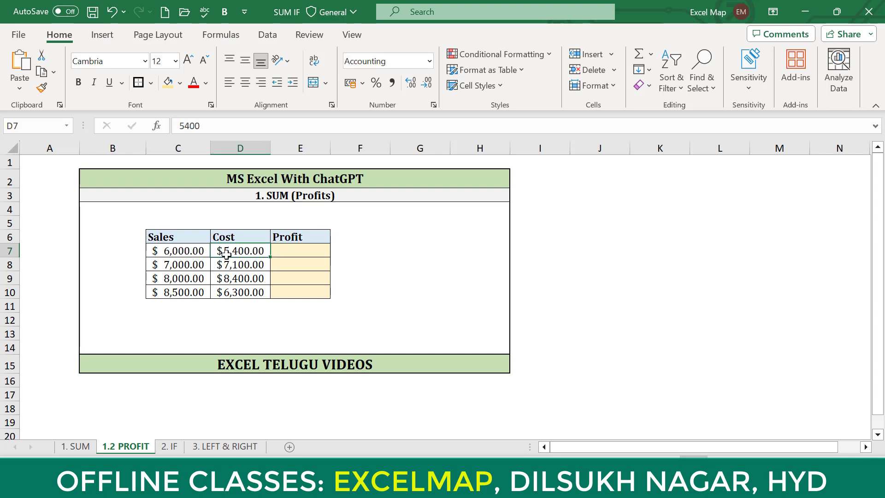
pyautogui.hotkey('alt', 'Tab')
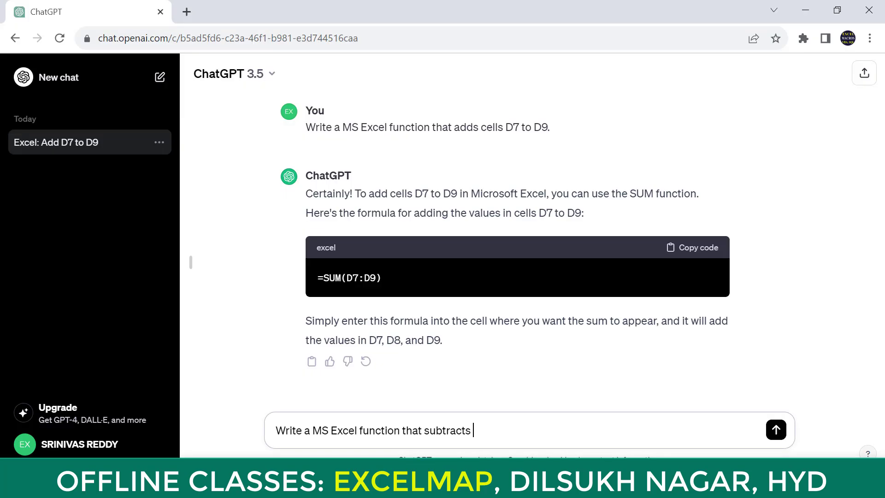
pyautogui.write('d7 from d')
pyautogui.write('7.')
pyautogui.press('Return')
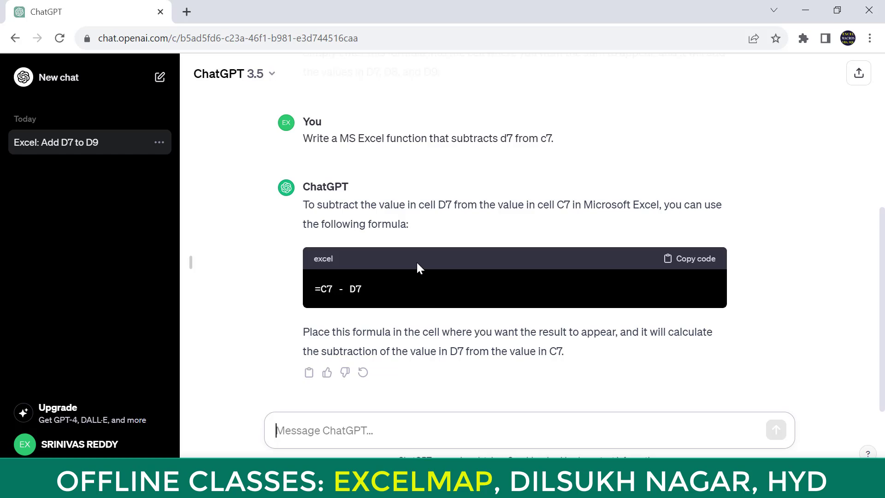
pyautogui.click(673, 265)
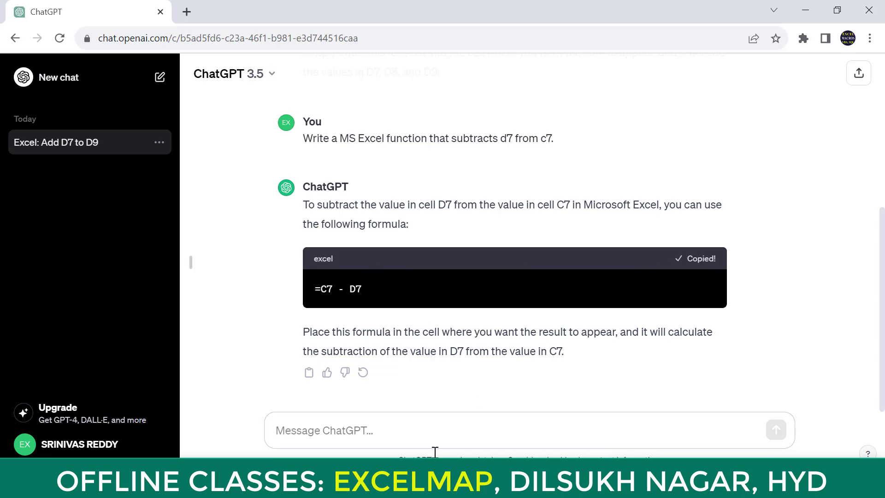
pyautogui.hotkey('alt', 'Tab')
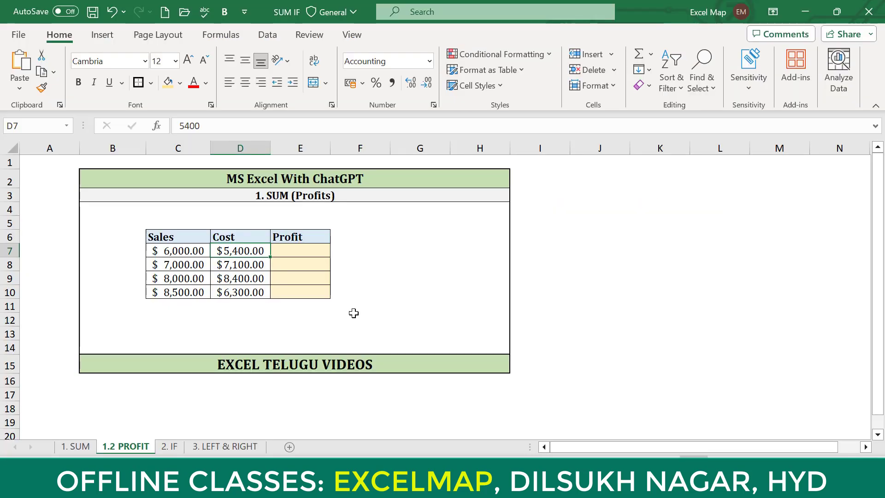
# Paste =C7 - D7 into E7 and fill it down to E10 for the Profit column
pyautogui.click(302, 249)
pyautogui.click(276, 128)
pyautogui.hotkey('ctrl', 'v')
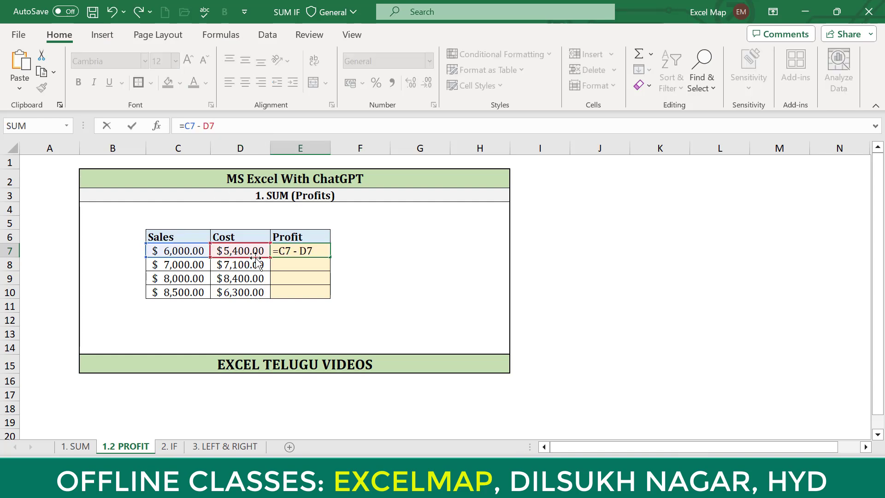
pyautogui.press('Return')
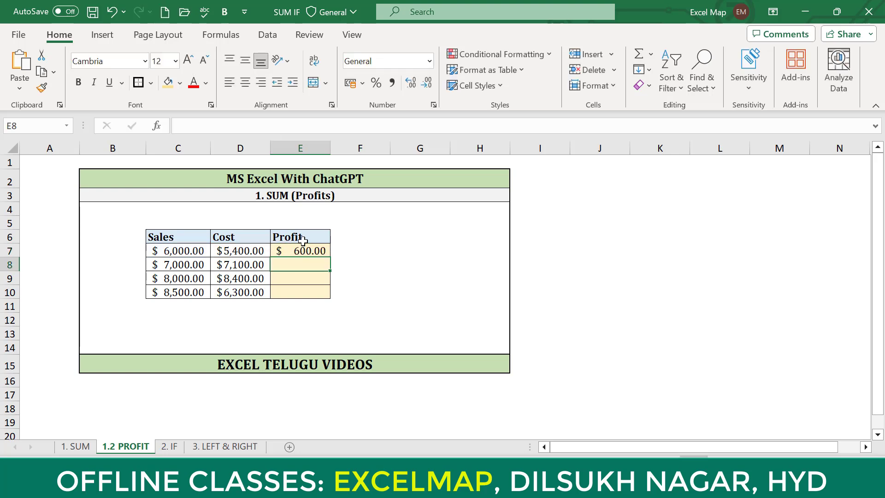
pyautogui.click(302, 252)
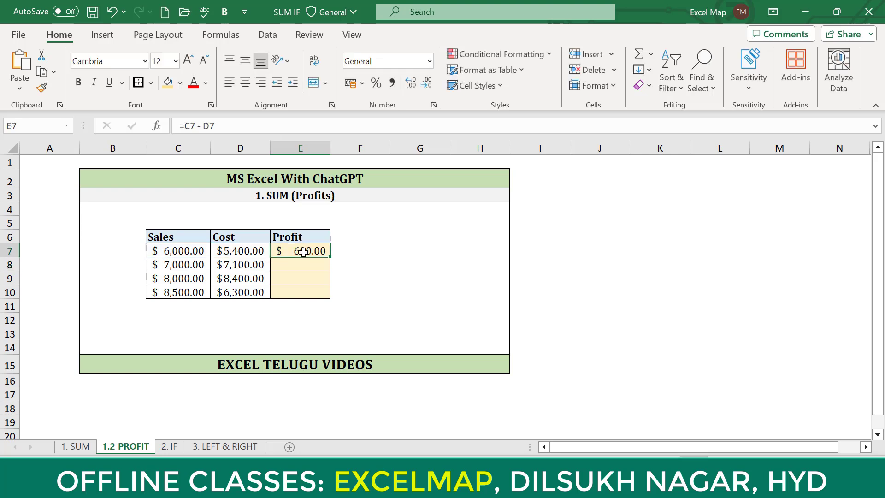
pyautogui.doubleClick(330, 256)
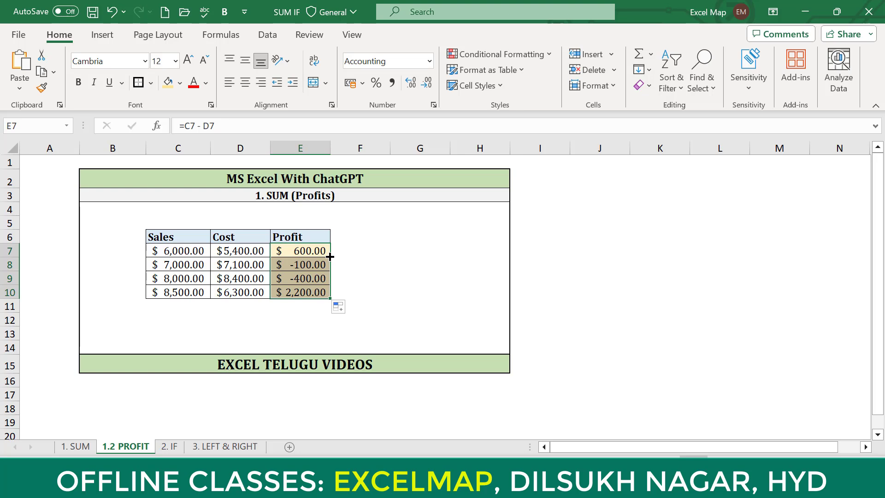
pyautogui.click(305, 269)
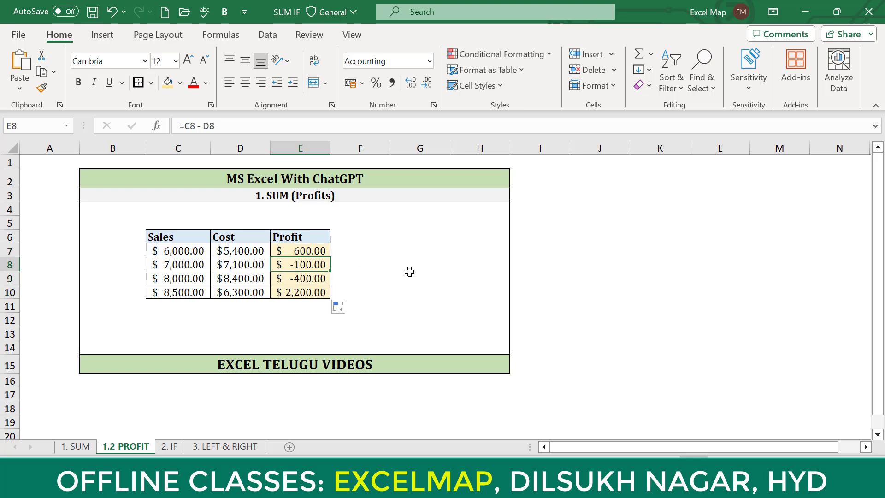
# Open the 2. IF sheet and select G7 for the YES/NO result
pyautogui.click(172, 446)
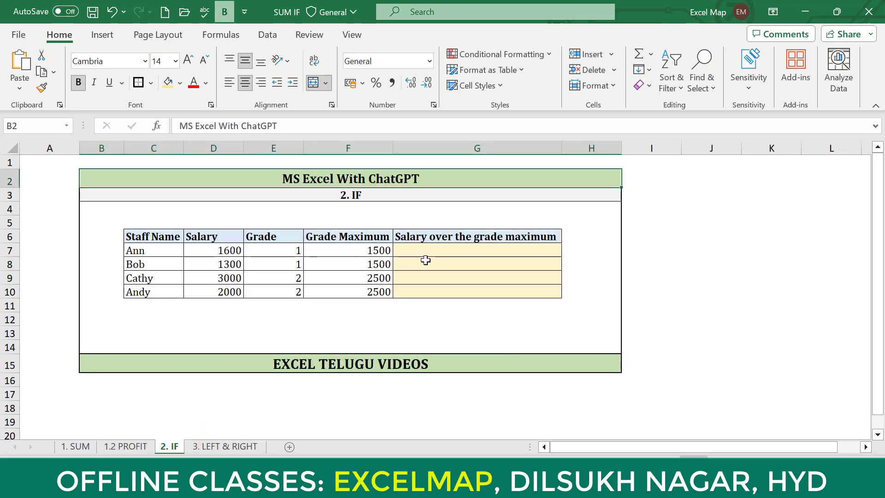
pyautogui.click(453, 255)
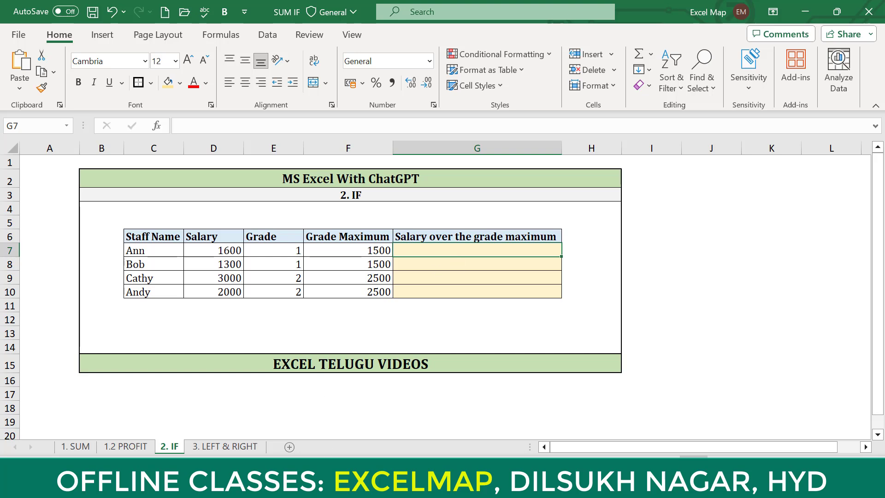
pyautogui.hotkey('alt', 'Tab')
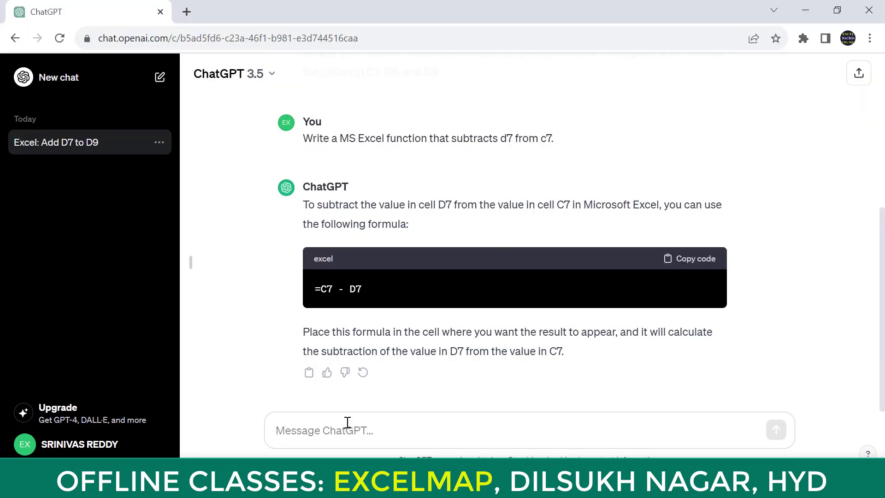
# Ask ChatGPT for NO when D7 < F7, else YES, and copy =IF(D7 < F7, "NO", "YES")
pyautogui.click(324, 440)
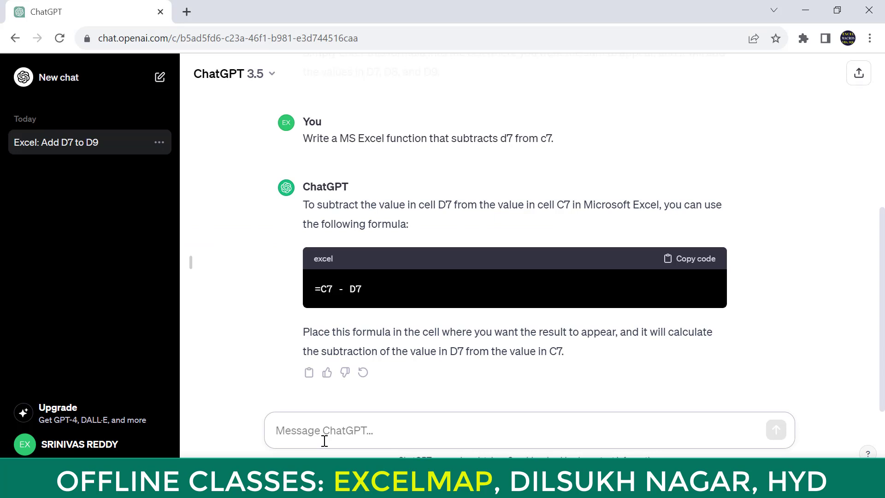
pyautogui.write('W')
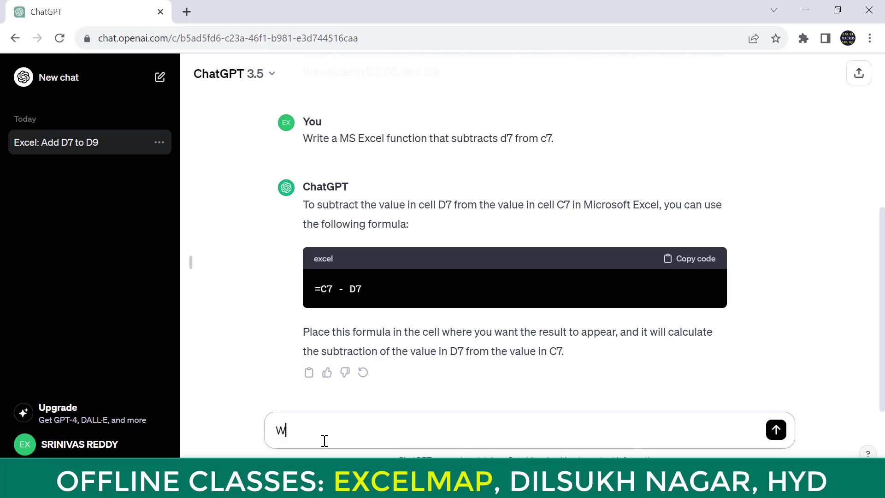
pyautogui.write('rite a MS Excel function, if cell')
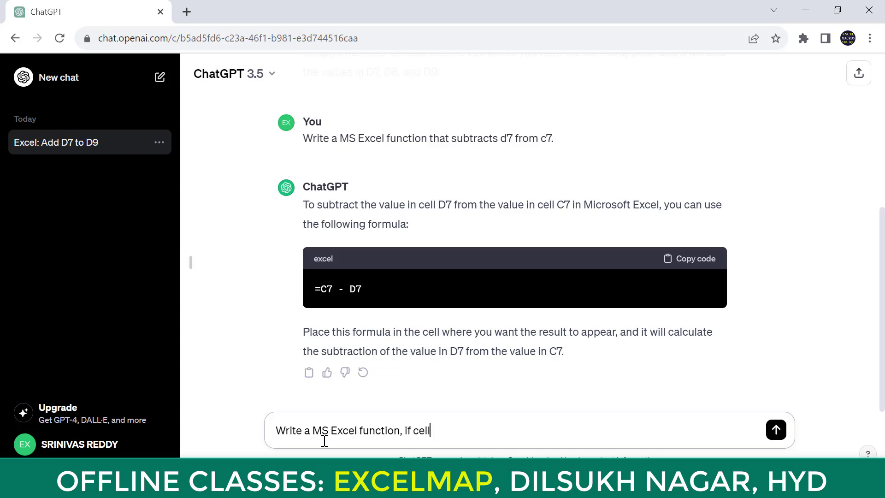
pyautogui.hotkey('alt', 'Tab')
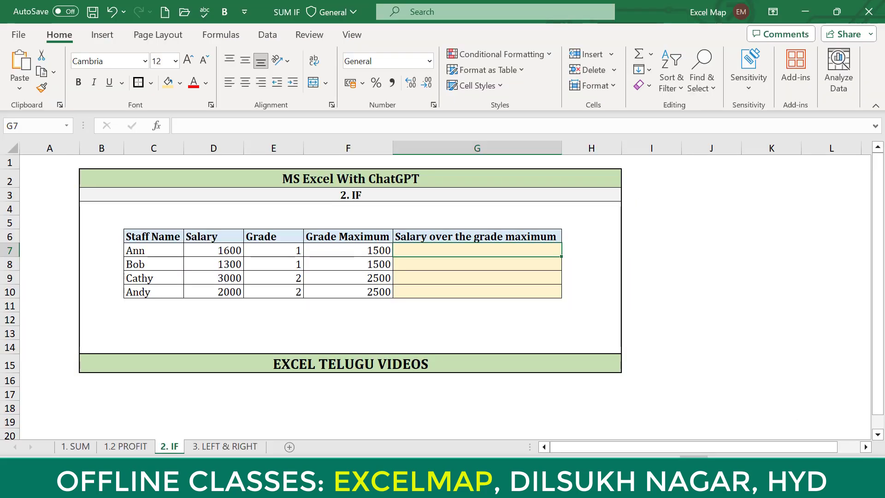
pyautogui.hotkey('alt', 'Tab')
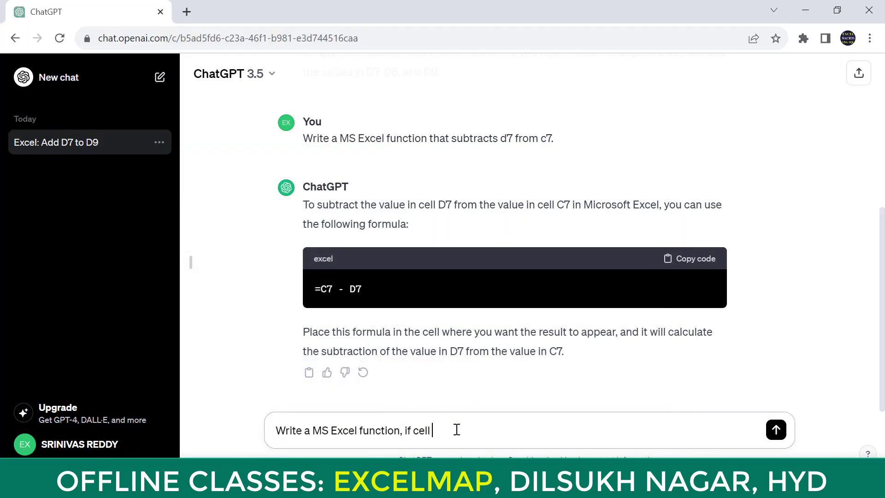
pyautogui.write('D7 is less than F7 ')
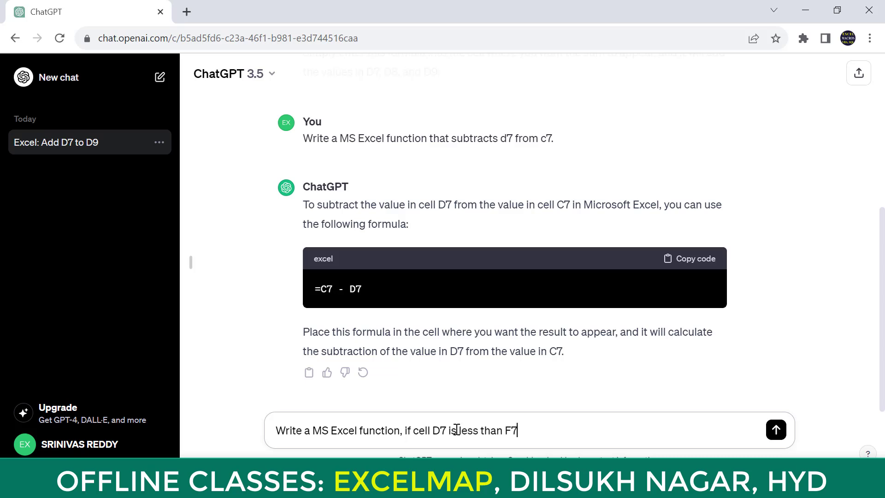
pyautogui.write('then the value should be ')
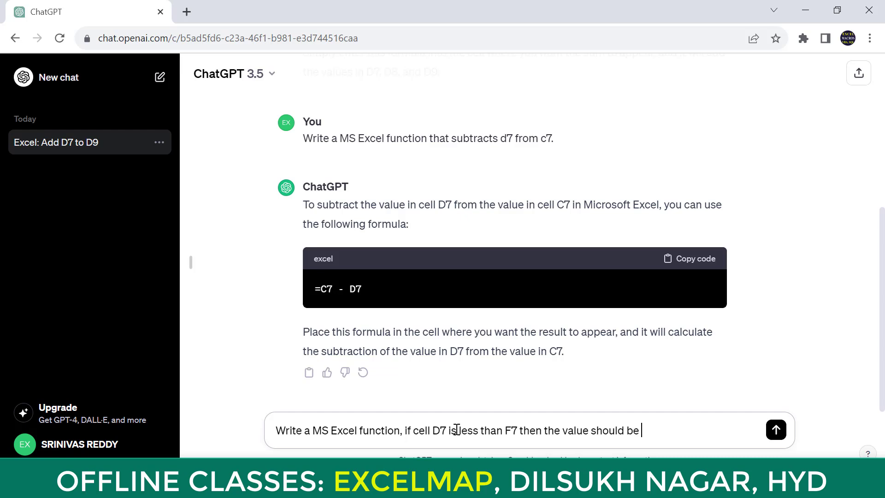
pyautogui.write('"no')
pyautogui.press('BackSpace')
pyautogui.press('BackSpace')
pyautogui.write('NO"')
pyautogui.write(', otherwise the valu')
pyautogui.write('e should b')
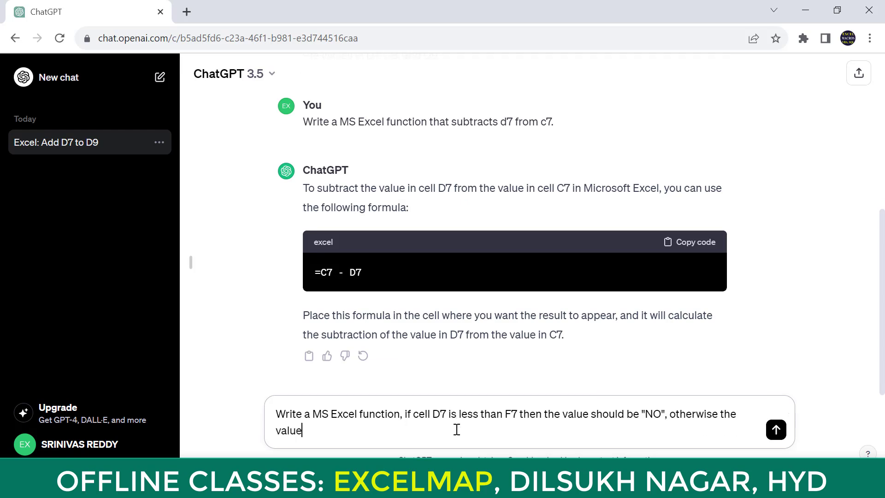
pyautogui.write('e')
pyautogui.write('ES".')
pyautogui.press('Return')
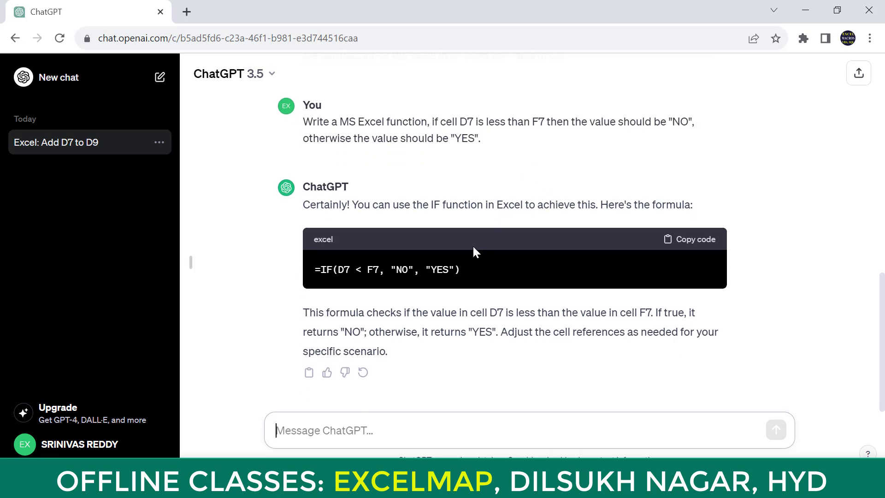
pyautogui.click(704, 240)
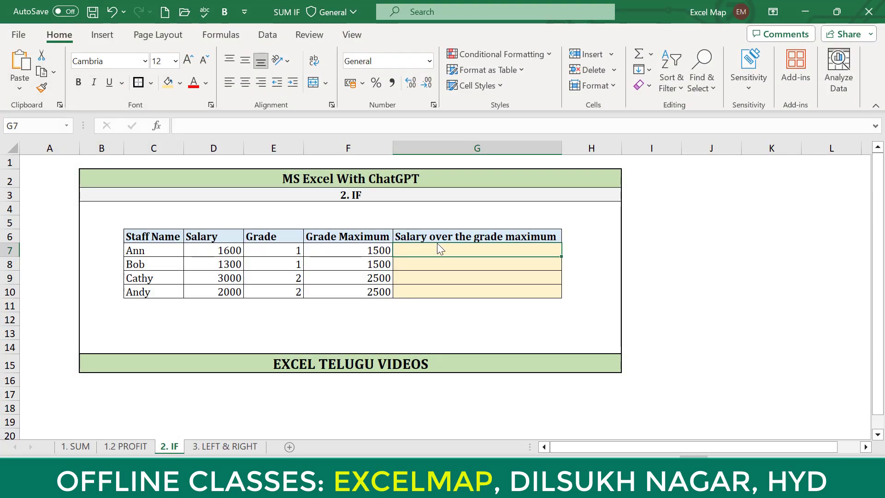
# Paste the IF formula into G7 and fill to G10, giving YES, NO, YES, NO
pyautogui.click(287, 131)
pyautogui.hotkey('ctrl', 'v')
pyautogui.press('Return')
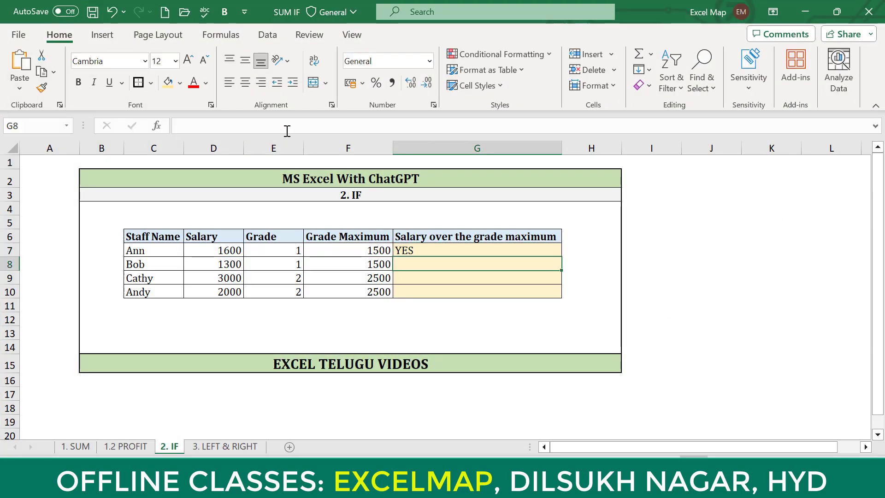
pyautogui.click(511, 242)
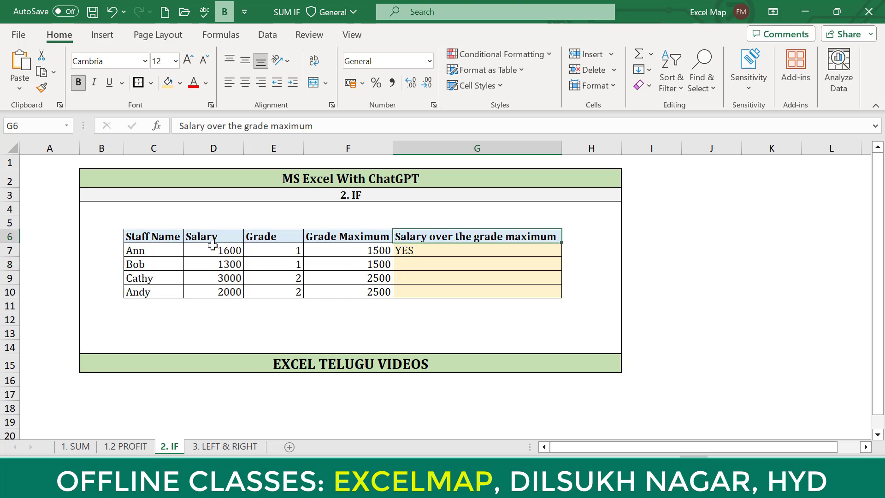
pyautogui.click(544, 250)
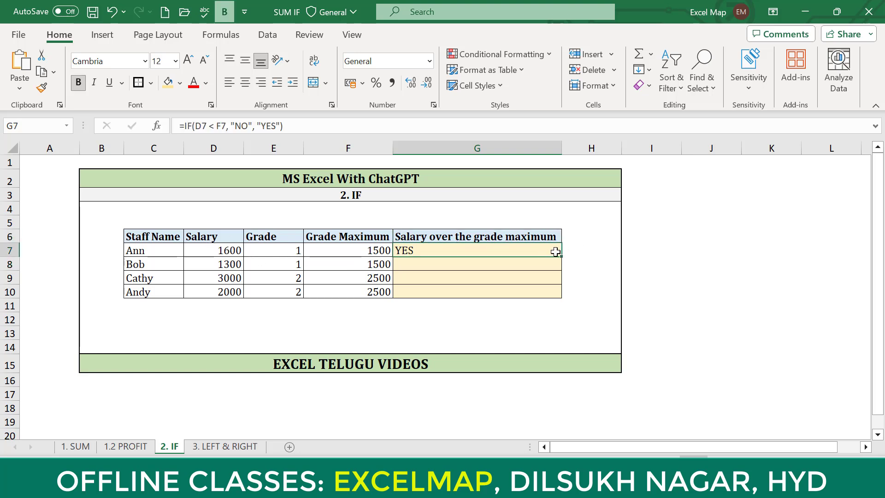
pyautogui.doubleClick(559, 255)
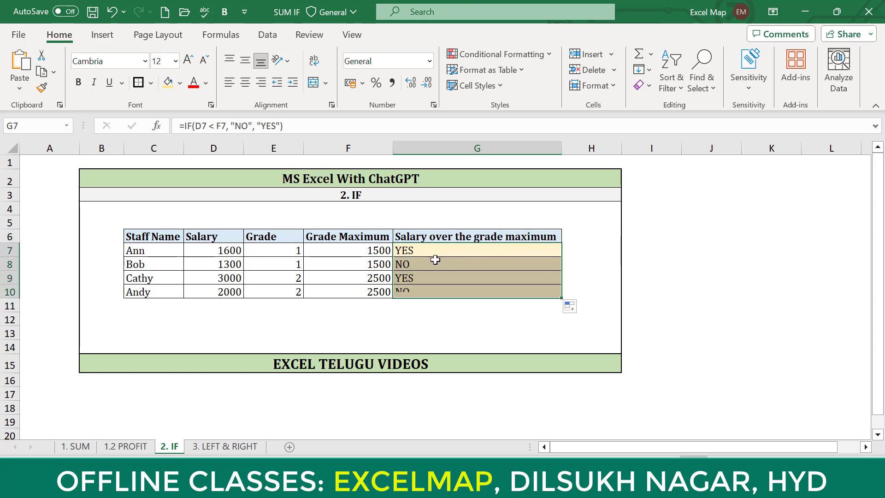
pyautogui.click(429, 261)
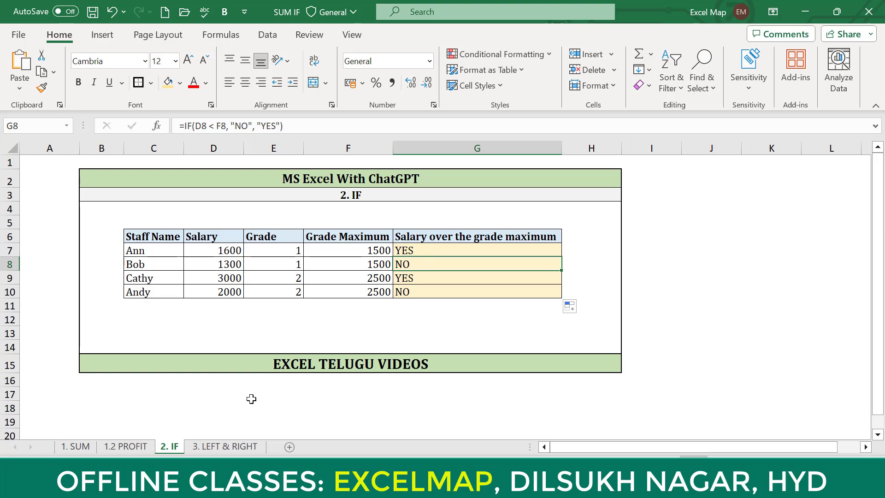
pyautogui.click(225, 446)
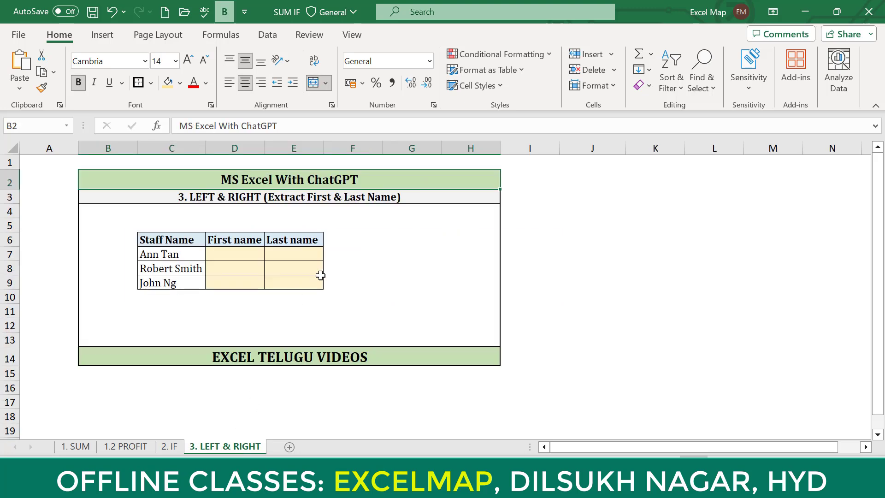
# Inspect the full name in C7 and the empty First name and Last name cells
pyautogui.click(245, 258)
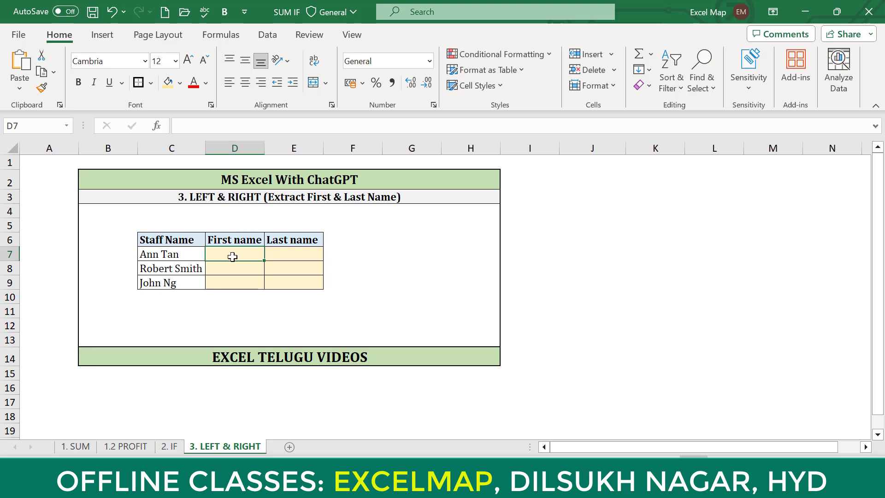
pyautogui.click(176, 253)
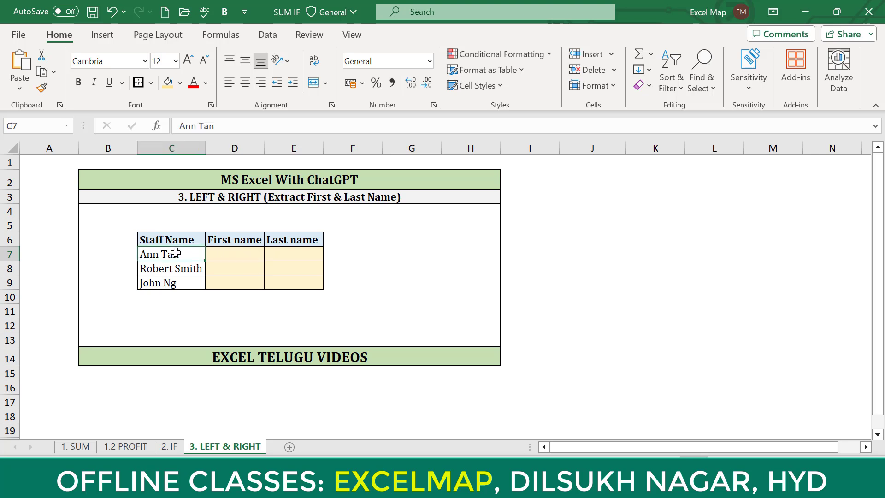
pyautogui.click(223, 252)
pyautogui.click(284, 255)
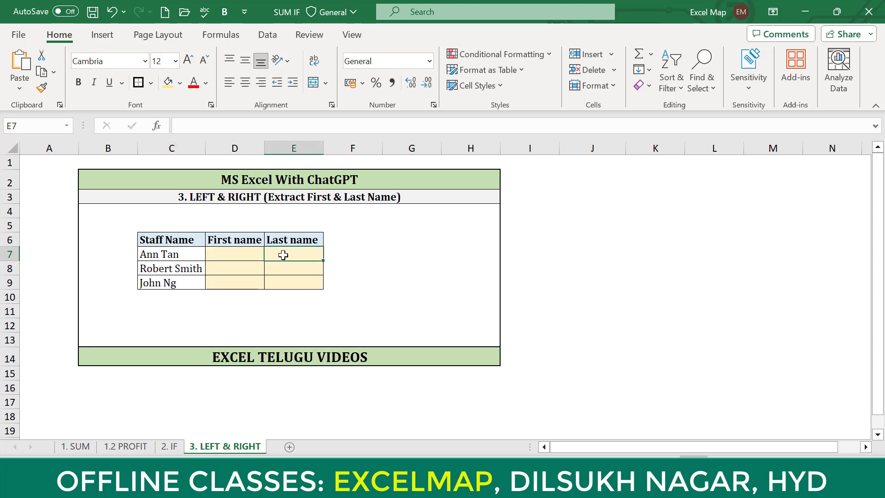
pyautogui.click(240, 253)
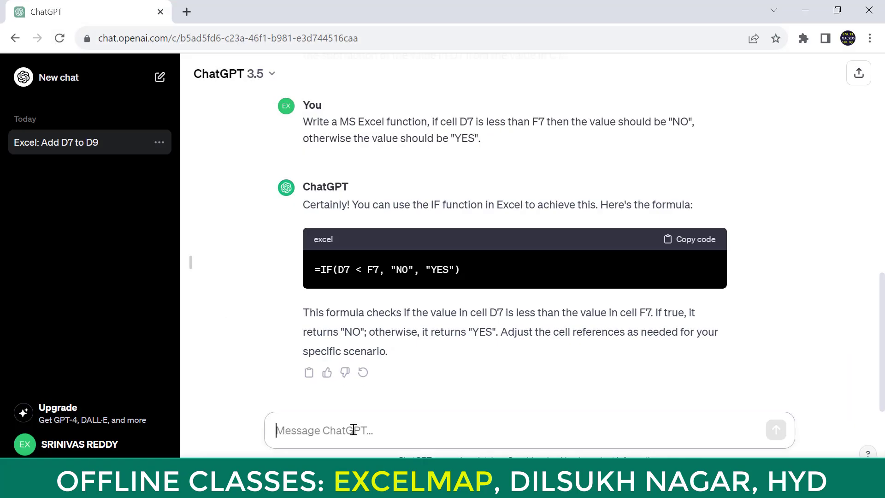
# Ask ChatGPT for C7's first word and copy =LEFT(C7, SEARCH(" ", C7 & " ") - 1)
pyautogui.write('Type a ')
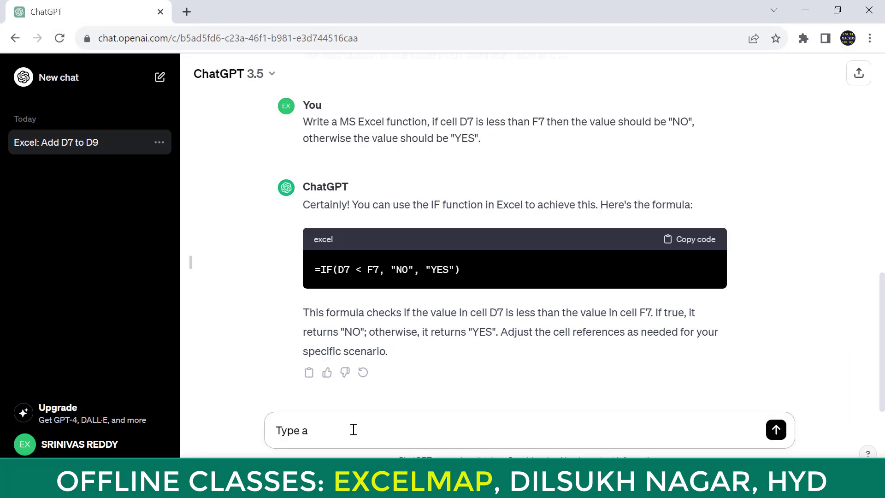
pyautogui.write('MS Excel function that r')
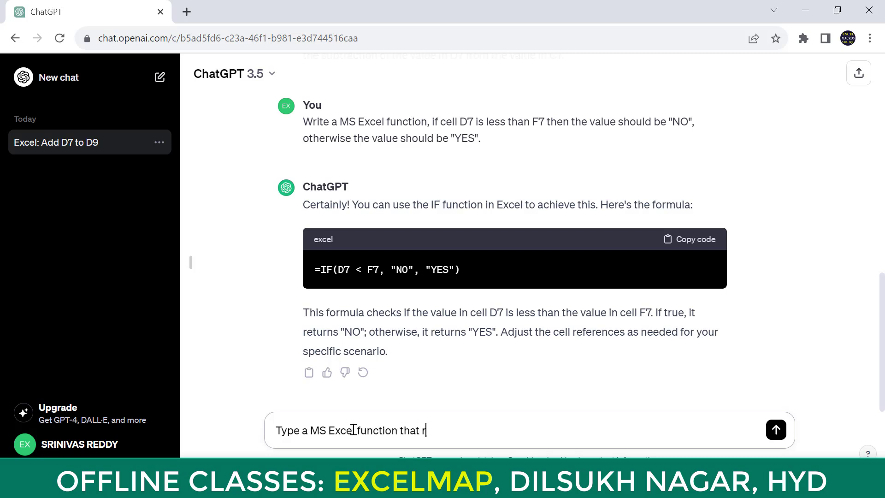
pyautogui.write('eturns the first word')
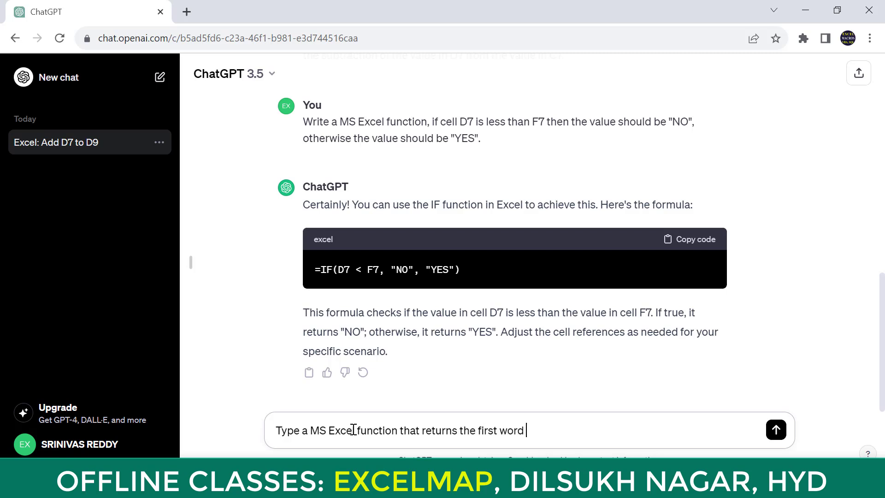
pyautogui.write(' from cell C')
pyautogui.hotkey('alt', 'Tab')
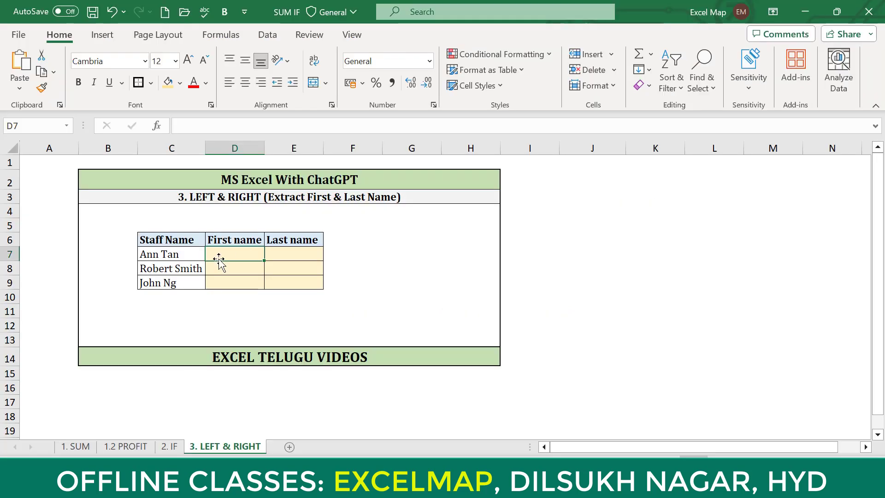
pyautogui.hotkey('alt', 'Tab')
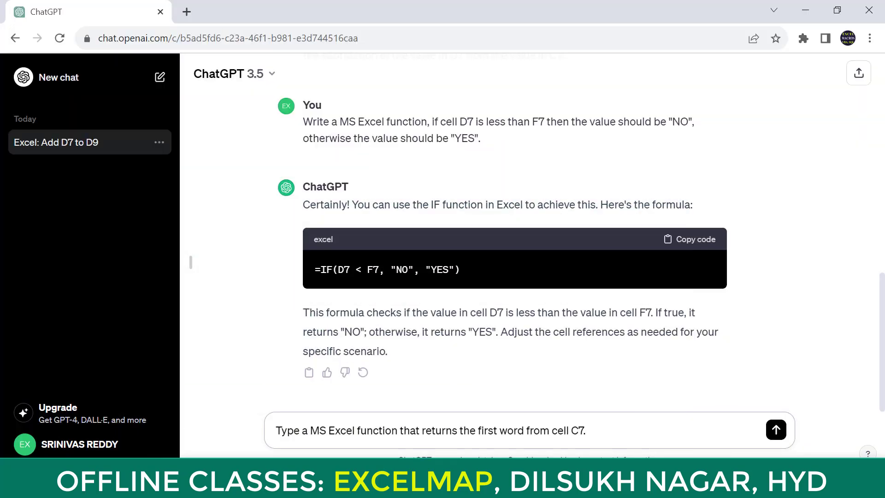
pyautogui.press('Return')
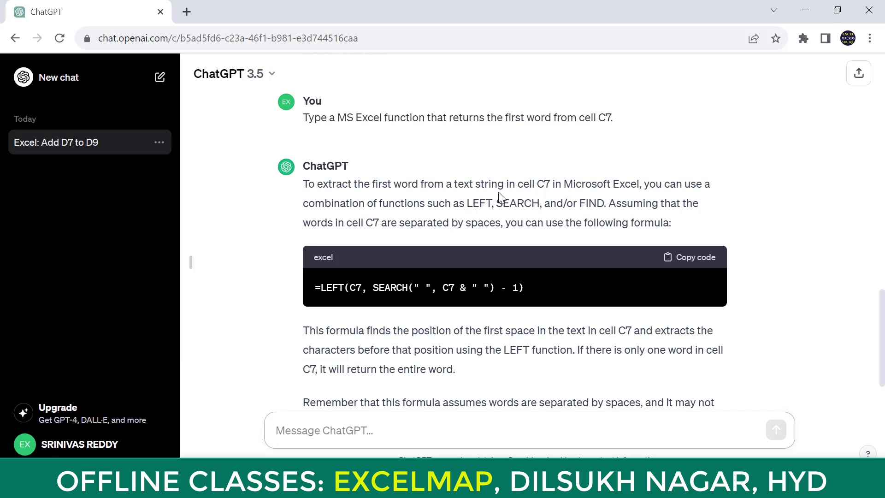
pyautogui.scroll(-1, 507, 230)
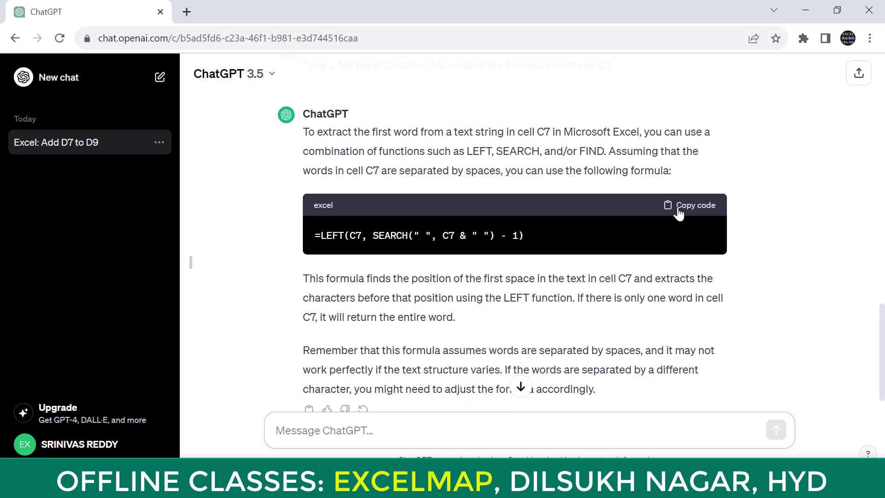
pyautogui.click(679, 213)
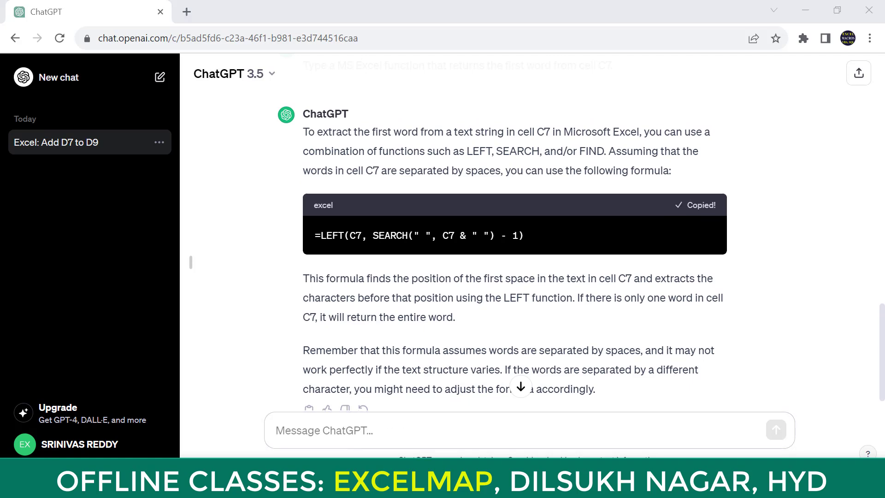
pyautogui.hotkey('alt', 'Tab')
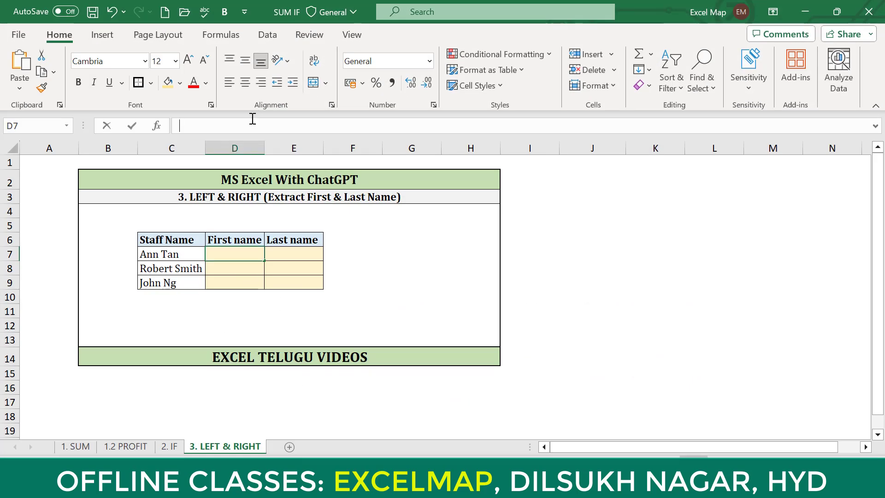
# Paste the LEFT formula into D7 and fill it down to D9, showing Ann, Robert and John
pyautogui.click(253, 121)
pyautogui.hotkey('ctrl', 'v')
pyautogui.press('Return')
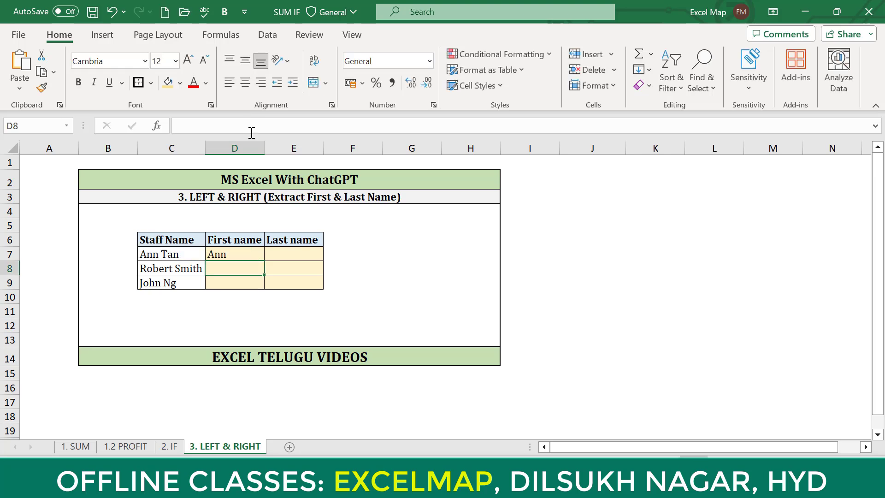
pyautogui.click(230, 256)
pyautogui.moveTo(264, 261); pyautogui.dragTo(260, 289)
pyautogui.click(278, 256)
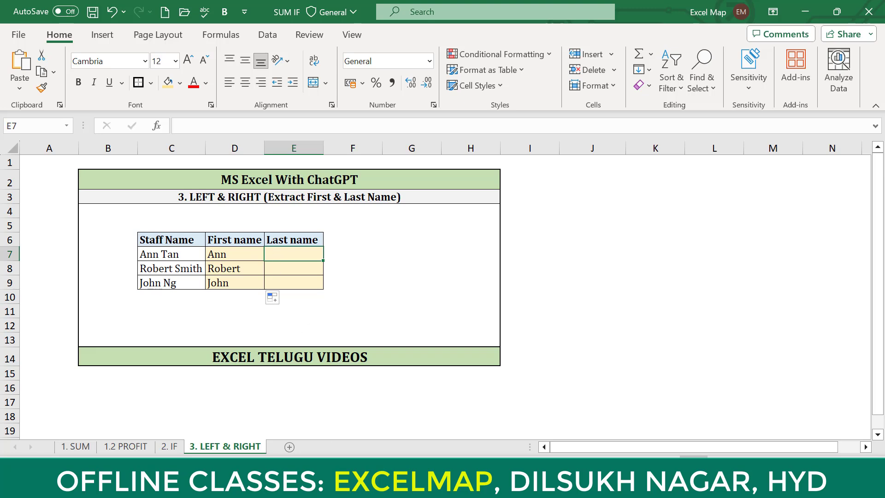
pyautogui.hotkey('alt', 'Tab')
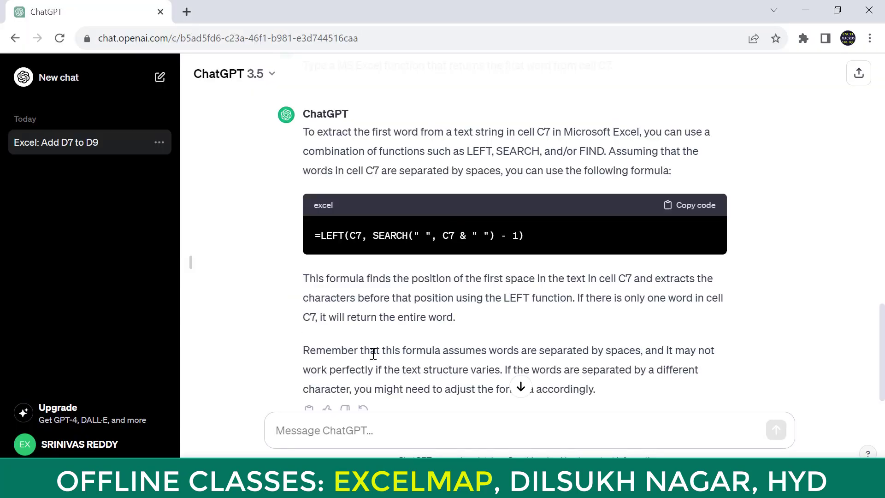
# Ask ChatGPT for text after C7's first word and copy =MID(C7, SEARCH(" ", C7) + 1, LEN(C7))
pyautogui.scroll(-1, 374, 354)
pyautogui.click(352, 422)
pyautogui.write('Write a  MS')
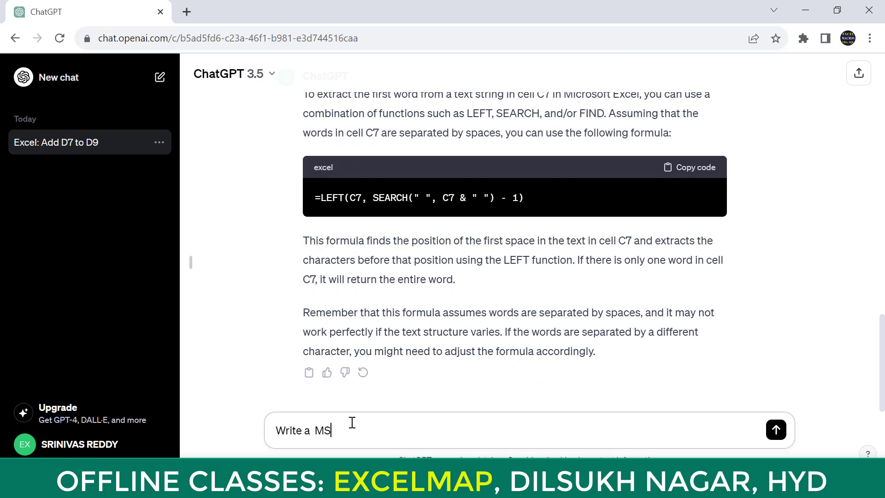
pyautogui.write(' Excel formula')
pyautogui.write(' thea')
pyautogui.press('BackSpace')
pyautogui.press('BackSpace')
pyautogui.write('at reut')
pyautogui.write('n')
pyautogui.press('BackSpace')
pyautogui.press('BackSpace')
pyautogui.press('BackSpace')
pyautogui.write('turns everything ')
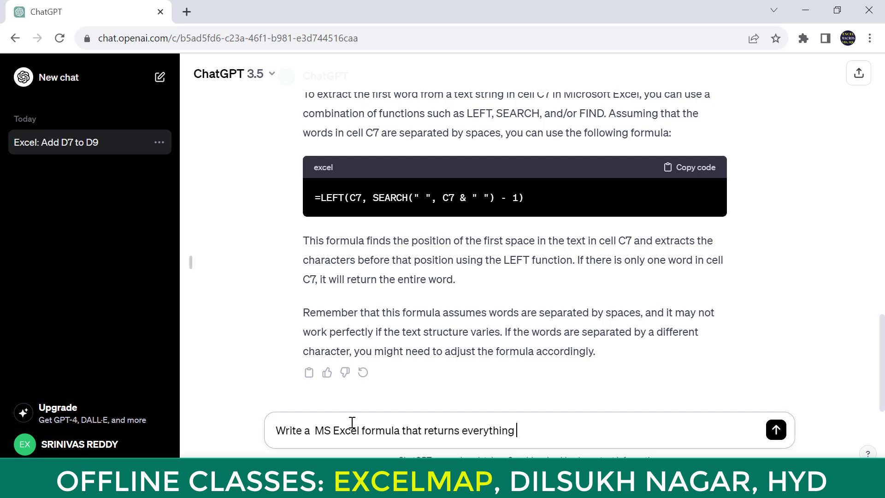
pyautogui.write('after the first word from ')
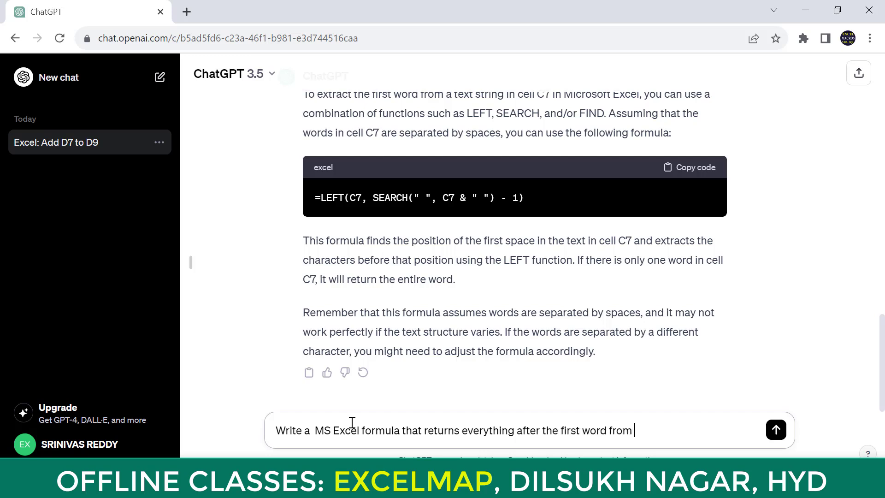
pyautogui.write('cell c7')
pyautogui.press('Return')
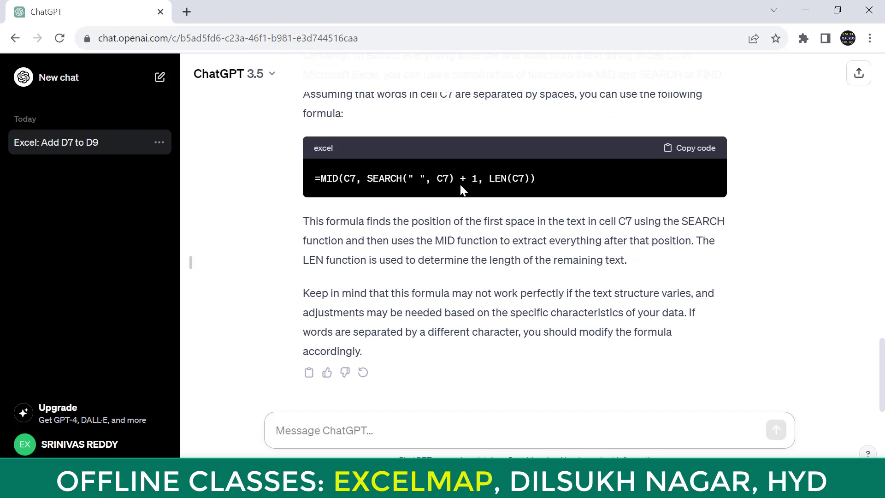
pyautogui.click(686, 153)
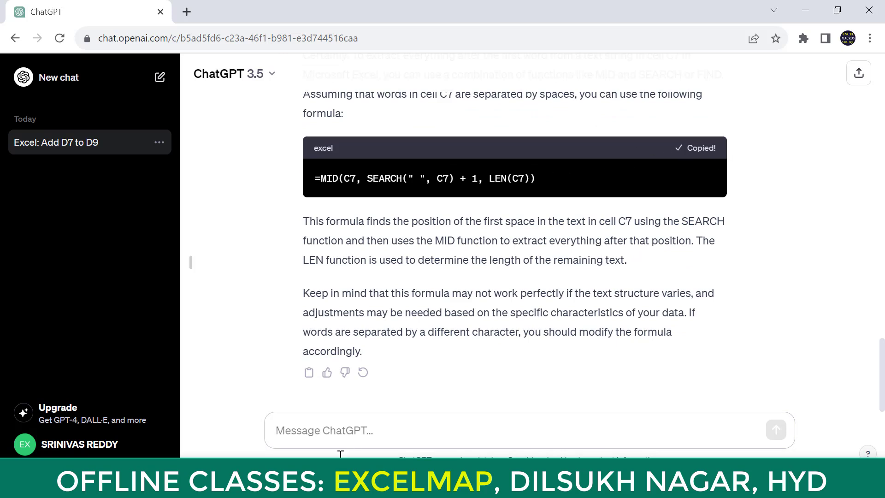
pyautogui.hotkey('alt', 'Tab')
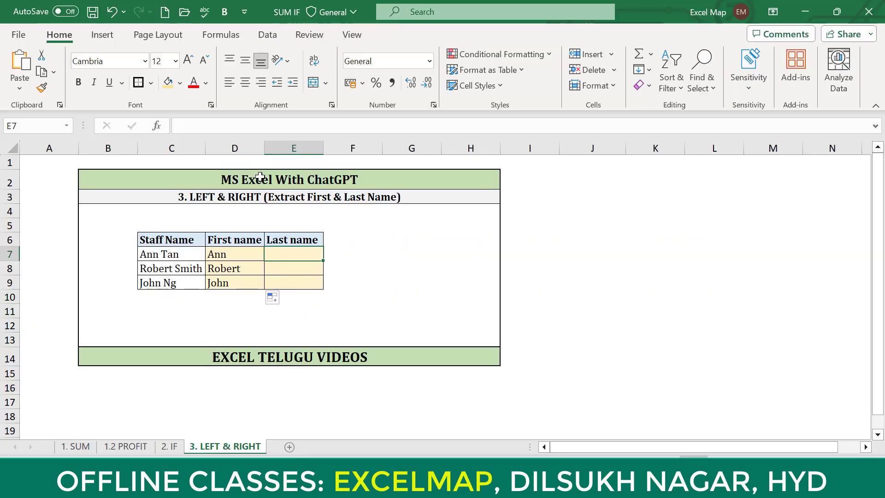
# Paste the MID last-name formula into E7 and fill it down to E9 for Tan, Smith, Ng
pyautogui.click(251, 131)
pyautogui.hotkey('ctrl', 'v')
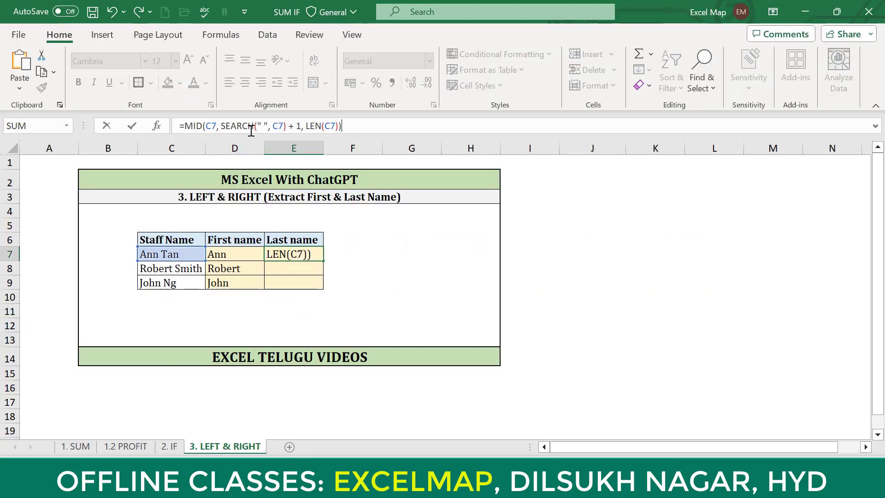
pyautogui.press('Return')
pyautogui.click(297, 254)
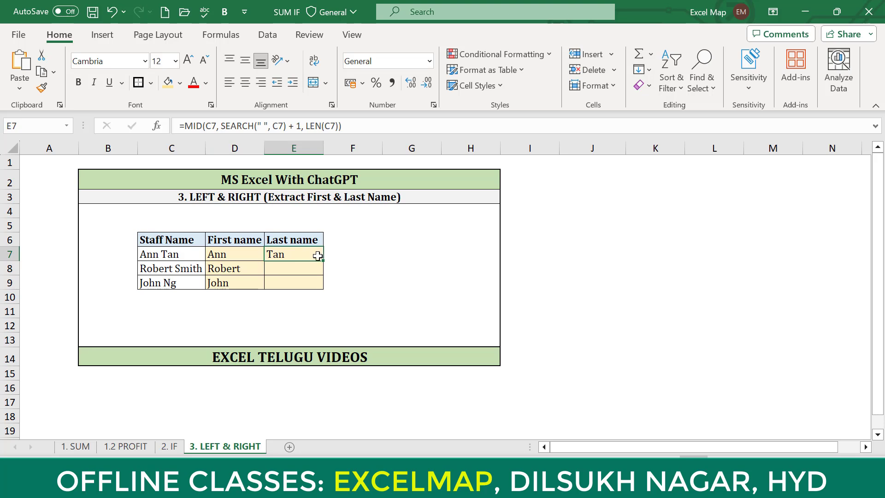
pyautogui.moveTo(325, 260); pyautogui.dragTo(317, 285)
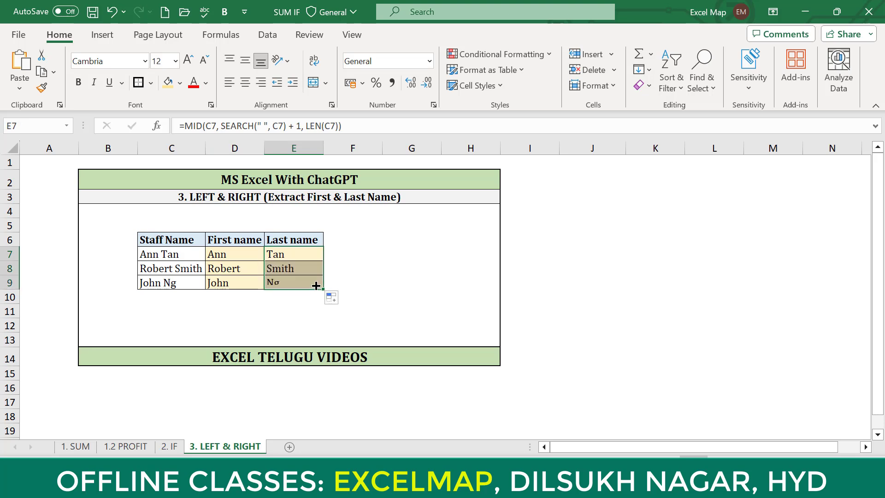
pyautogui.click(336, 262)
pyautogui.click(393, 253)
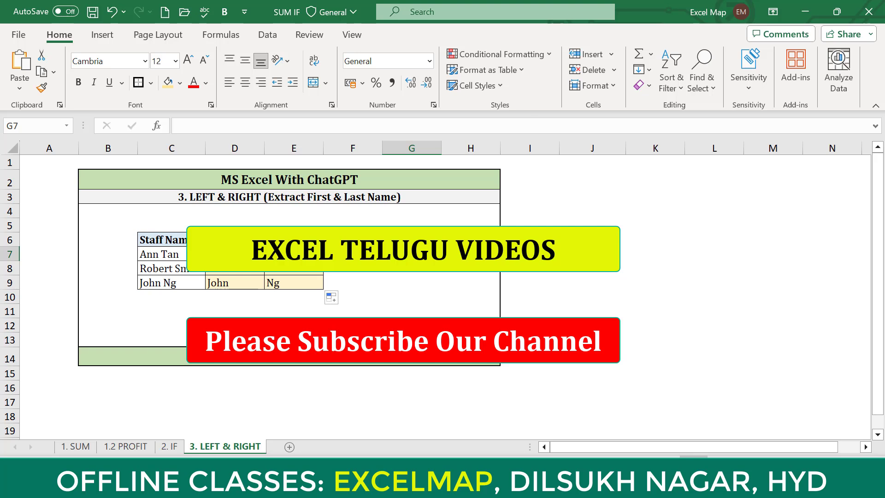
pyautogui.click(763, 296)
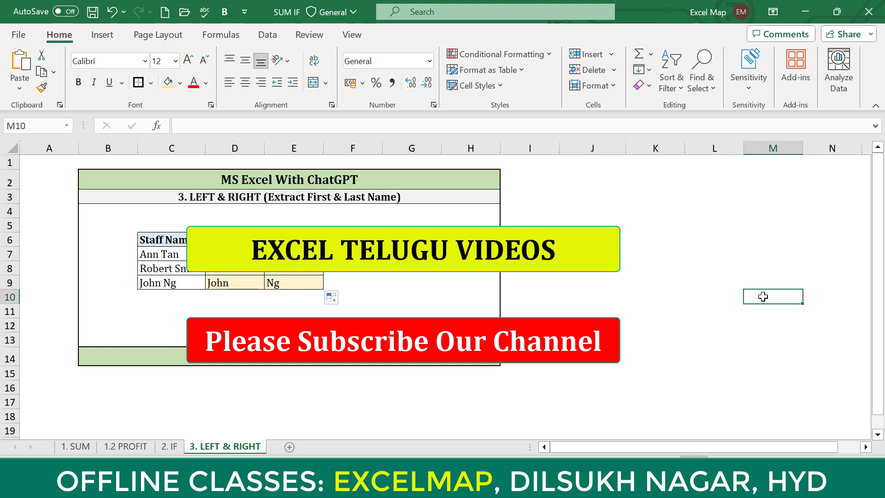